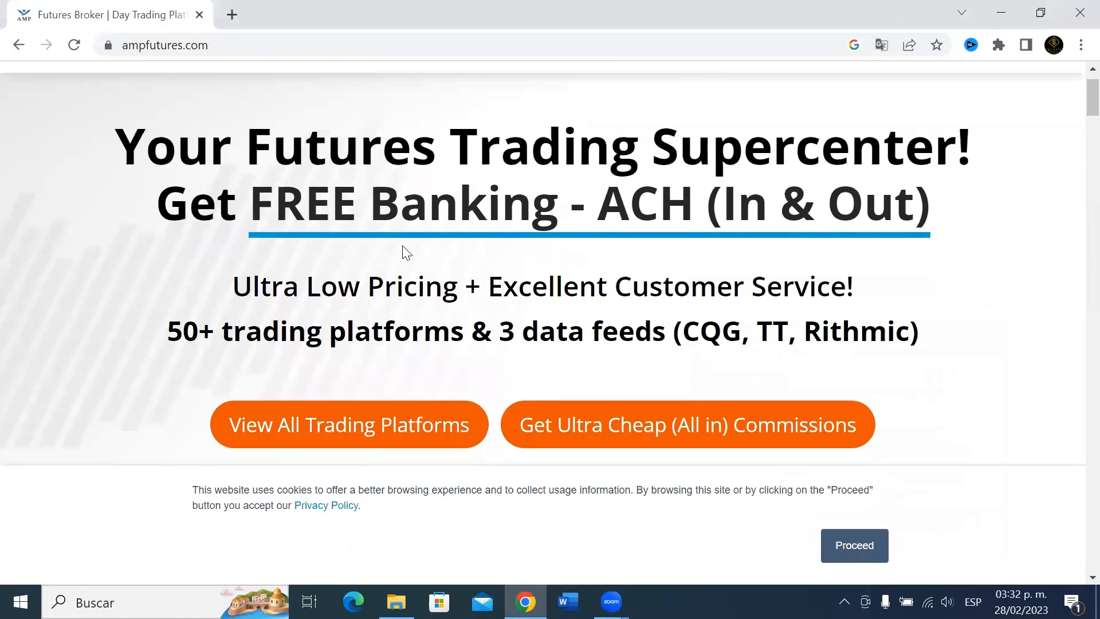
Accept the cookie notice and open AMP Futures' MetaTrader 5 platform page.
scroll(575, 308, "down", 2)
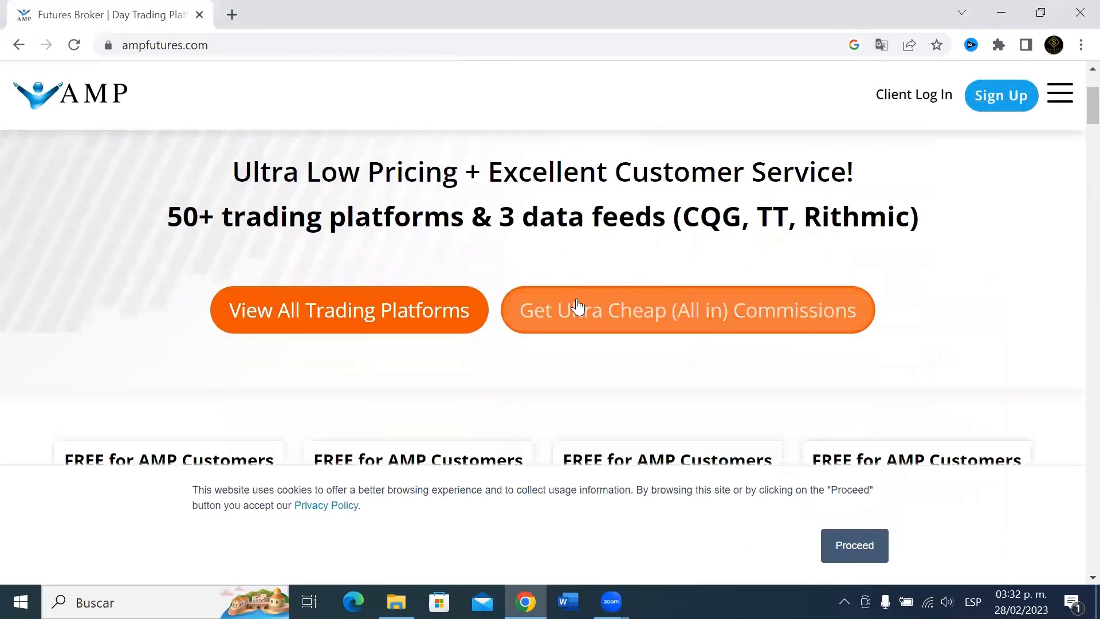
left_click(857, 554)
scroll(320, 198, "down", 3)
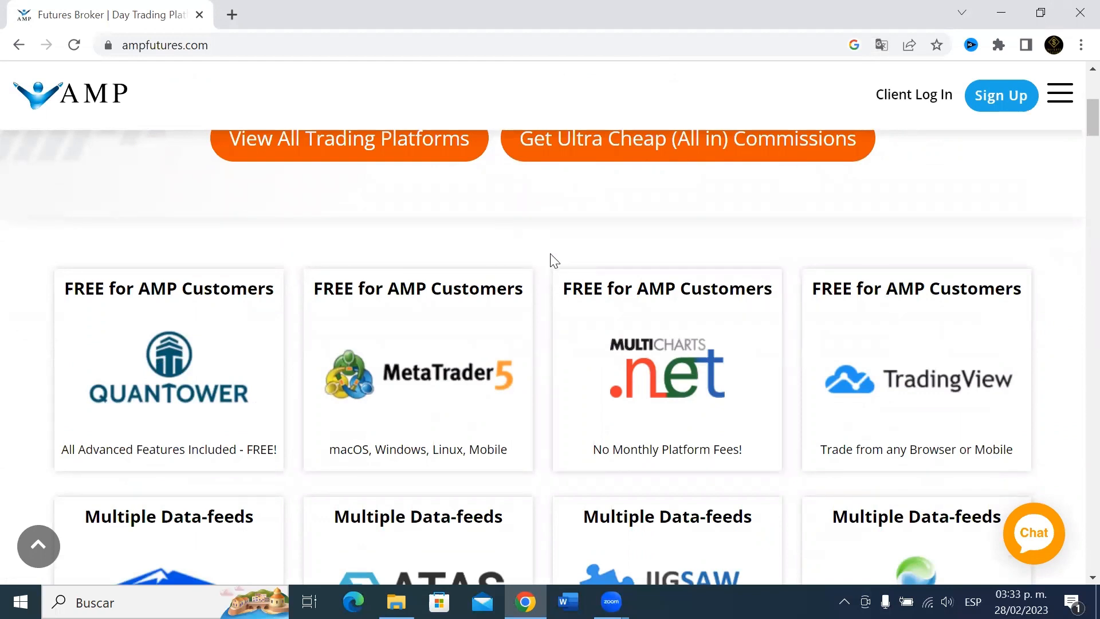
scroll(554, 259, "down", 2)
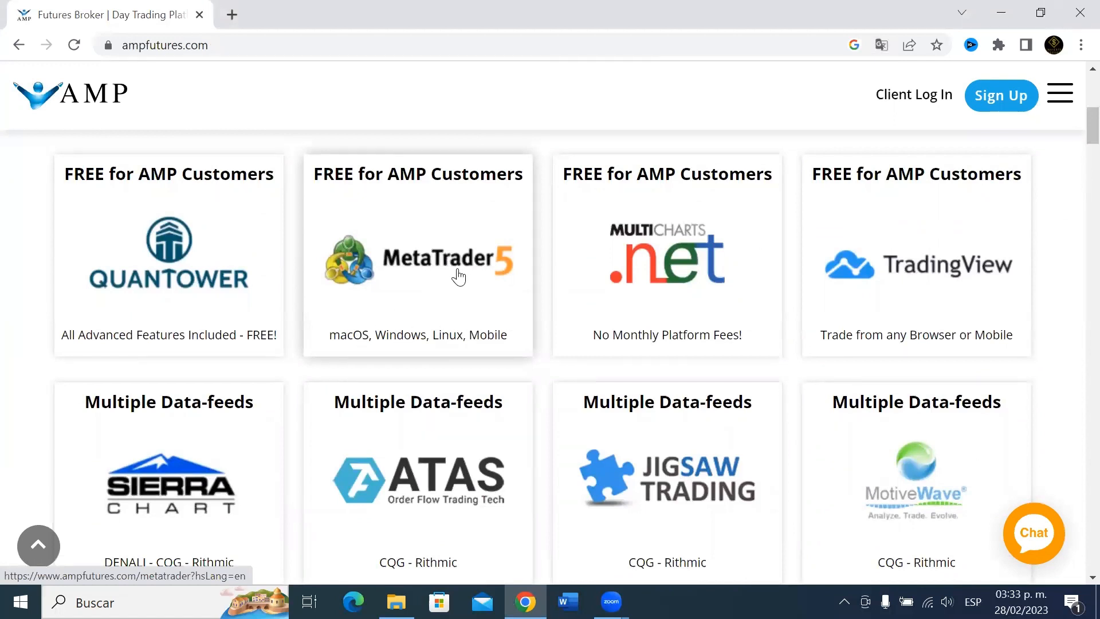
left_click(429, 272)
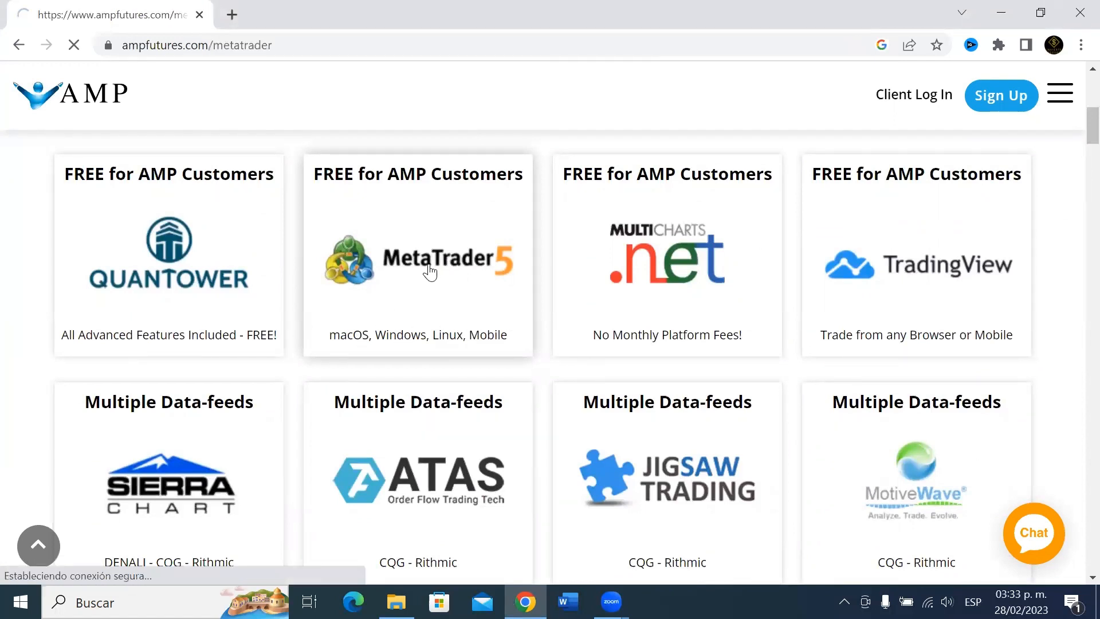
scroll(377, 310, "down", 13)
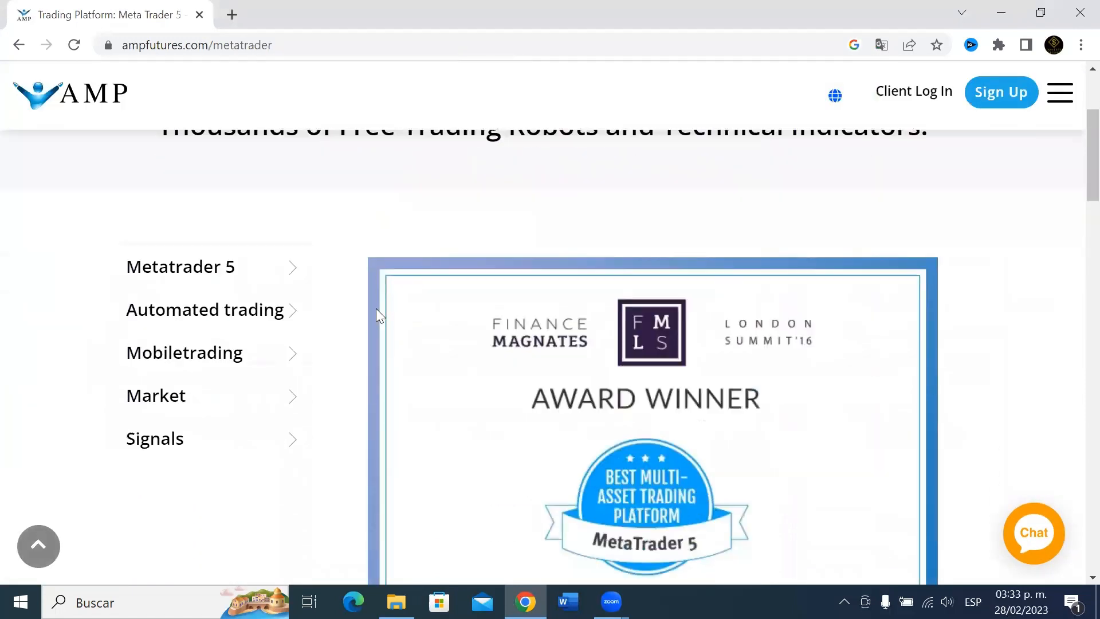
scroll(384, 314, "down", 6)
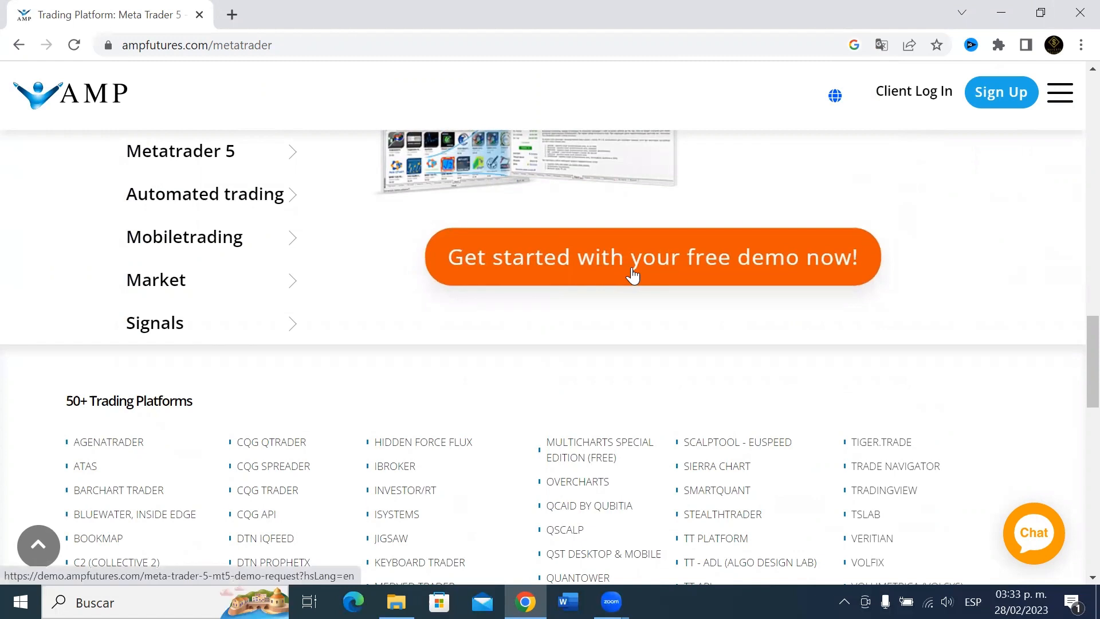
Fill in the free demo request form with name and e-mail and submit it.
left_click(606, 280)
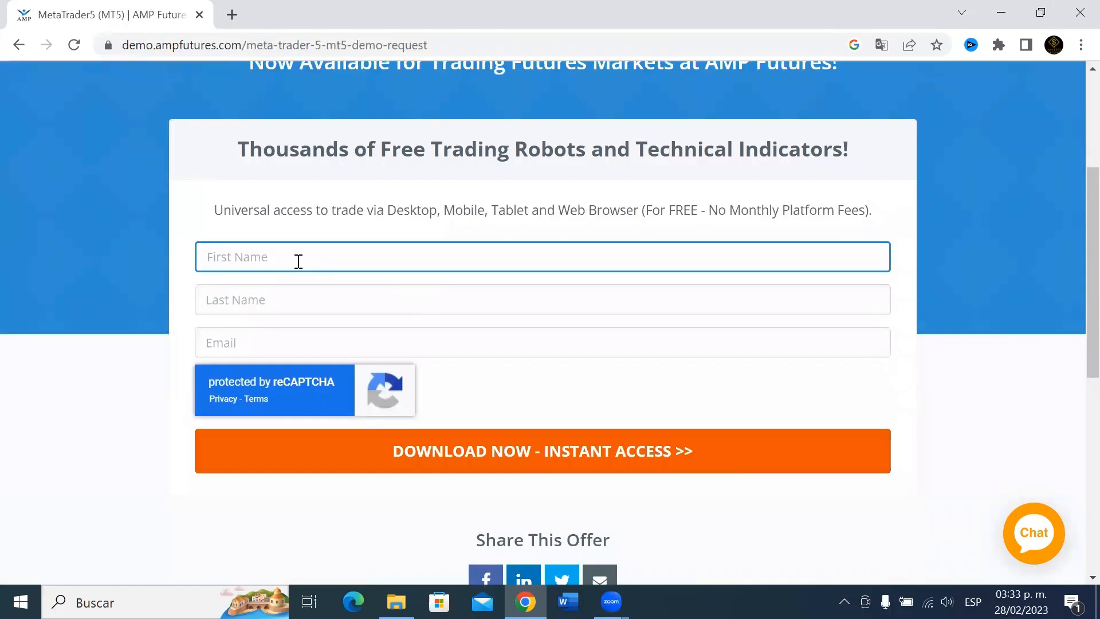
type("Jon")
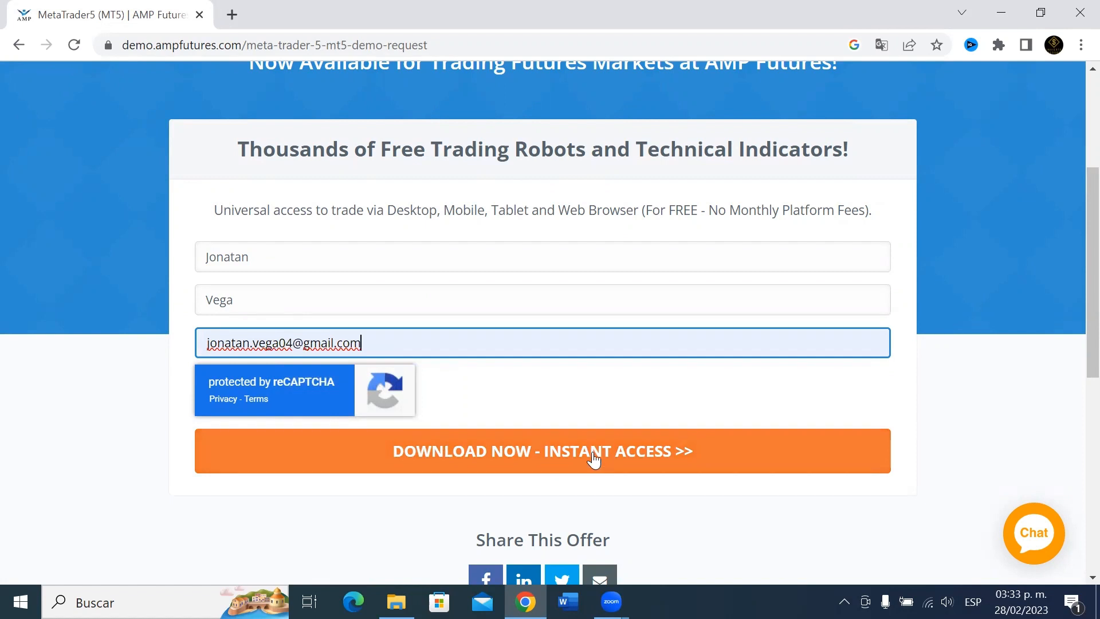
left_click(594, 452)
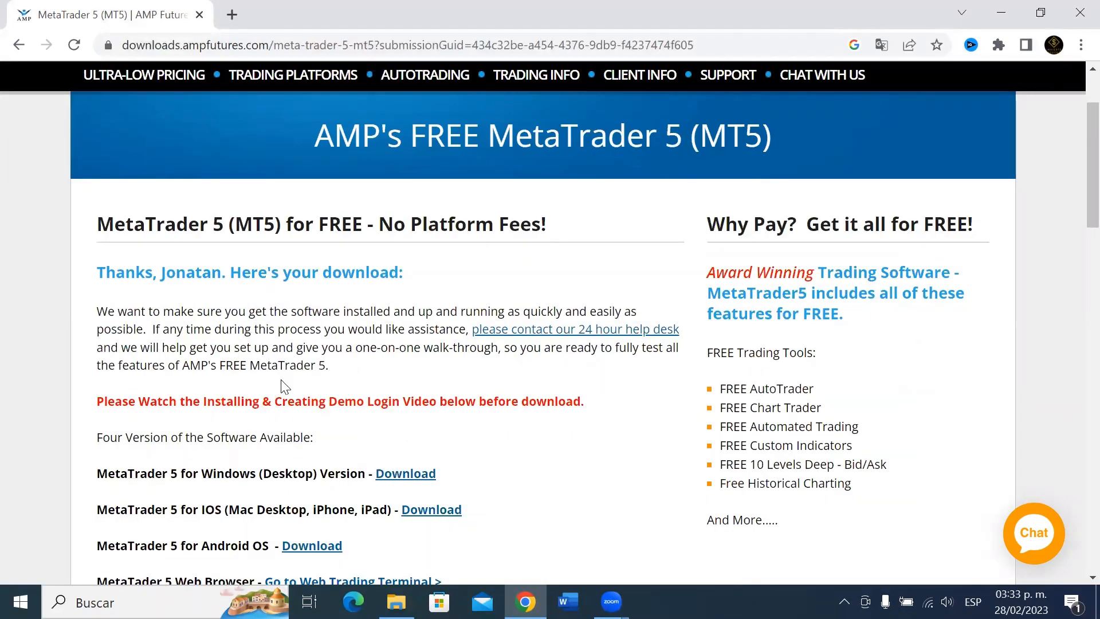
Download the Windows (Desktop) Version installer, ampglobalusa5setup.exe.
scroll(281, 383, "down", 2)
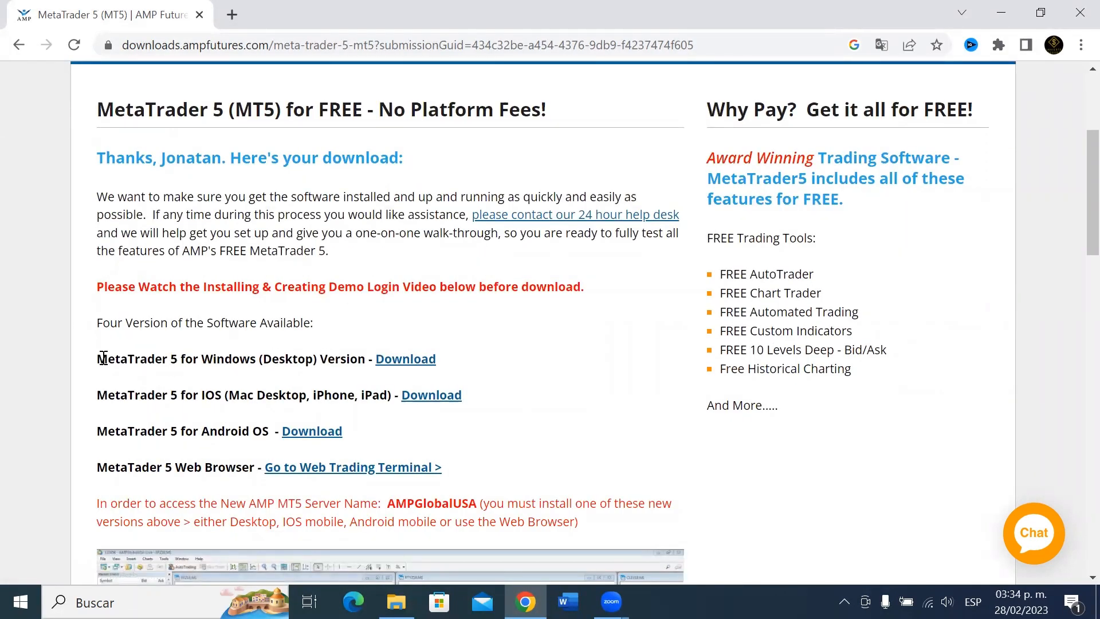
left_click_drag(100, 359, 367, 353)
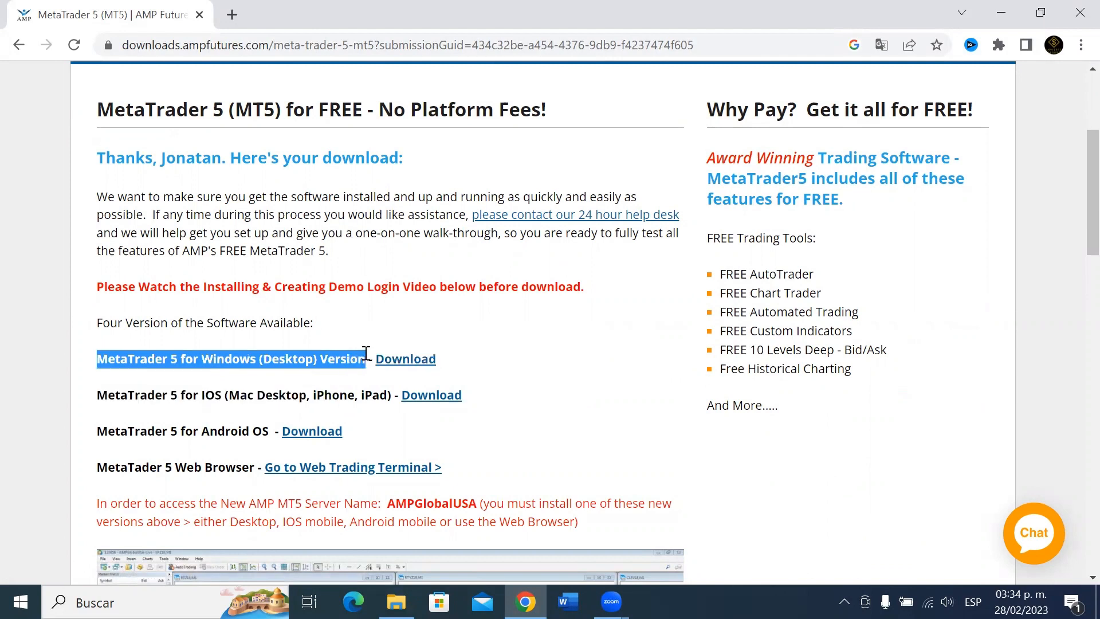
left_click(319, 362)
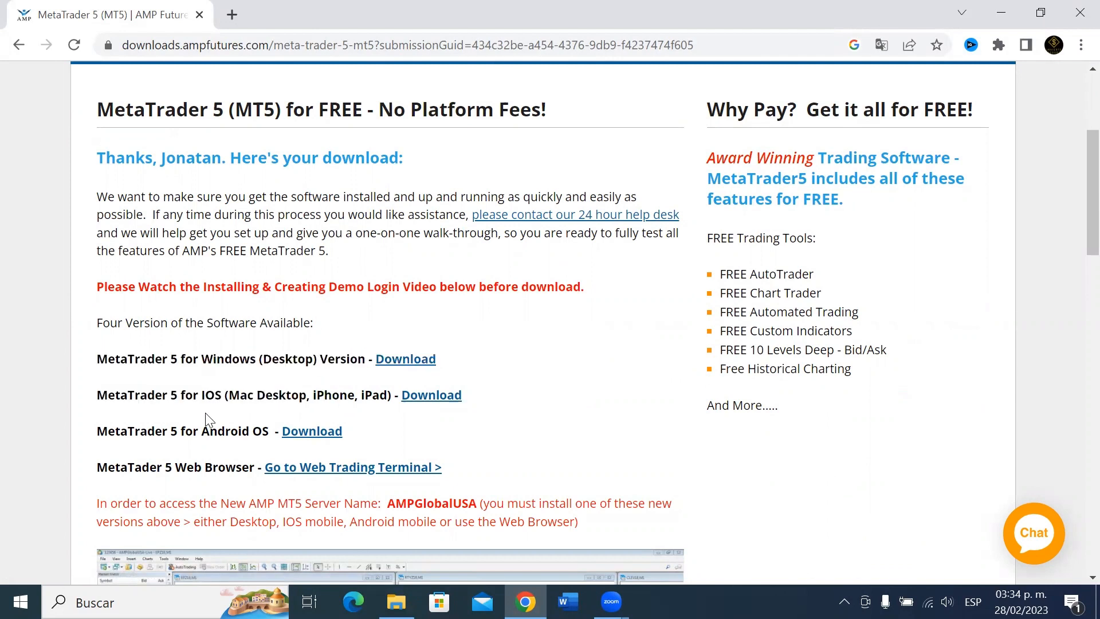
left_click(412, 361)
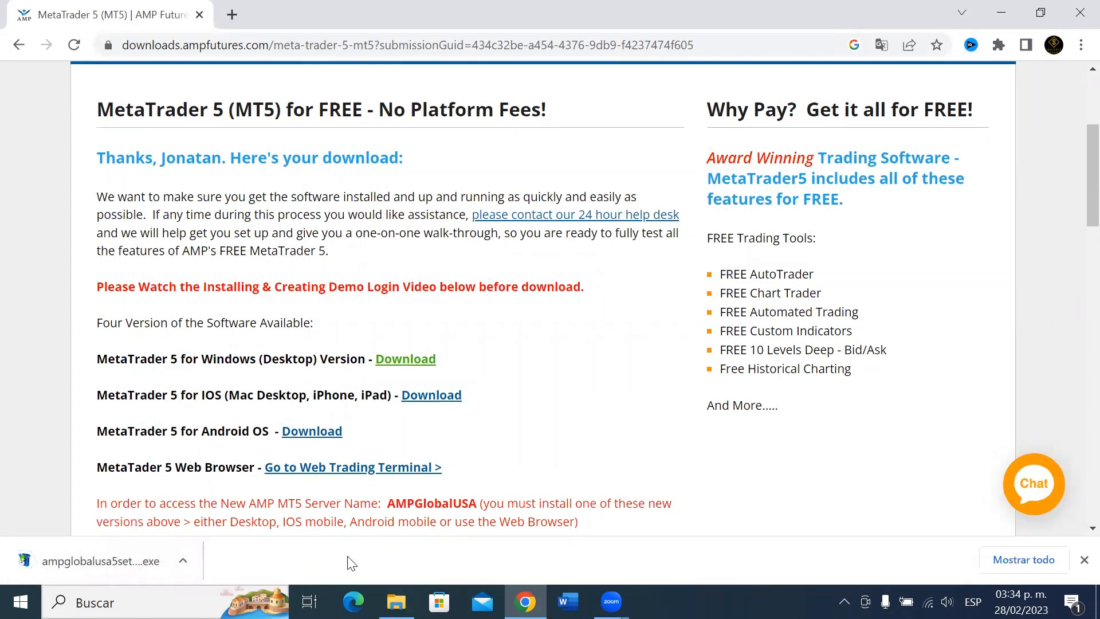
Run the downloaded installer, accept the license and finish installing the AMP Global MT5 terminal.
left_click(106, 567)
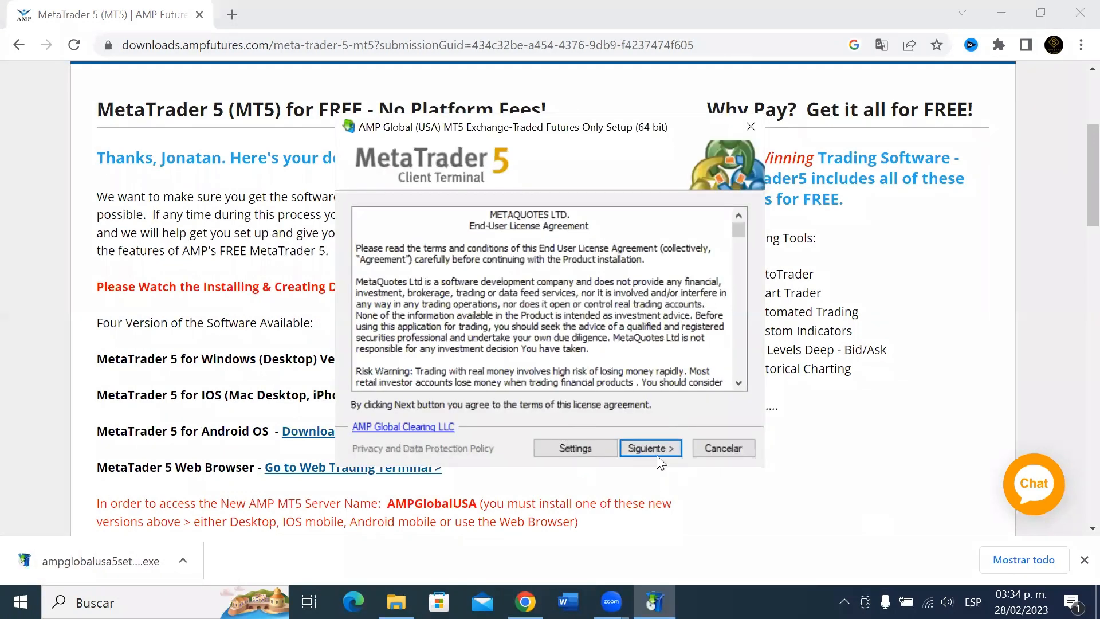
left_click(658, 452)
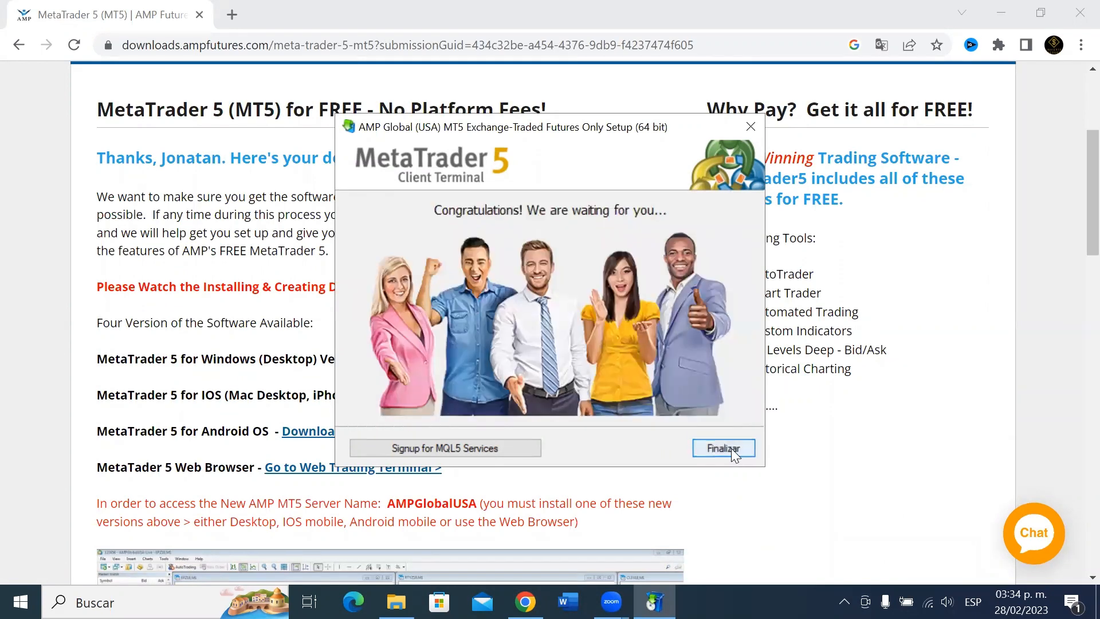
left_click(724, 448)
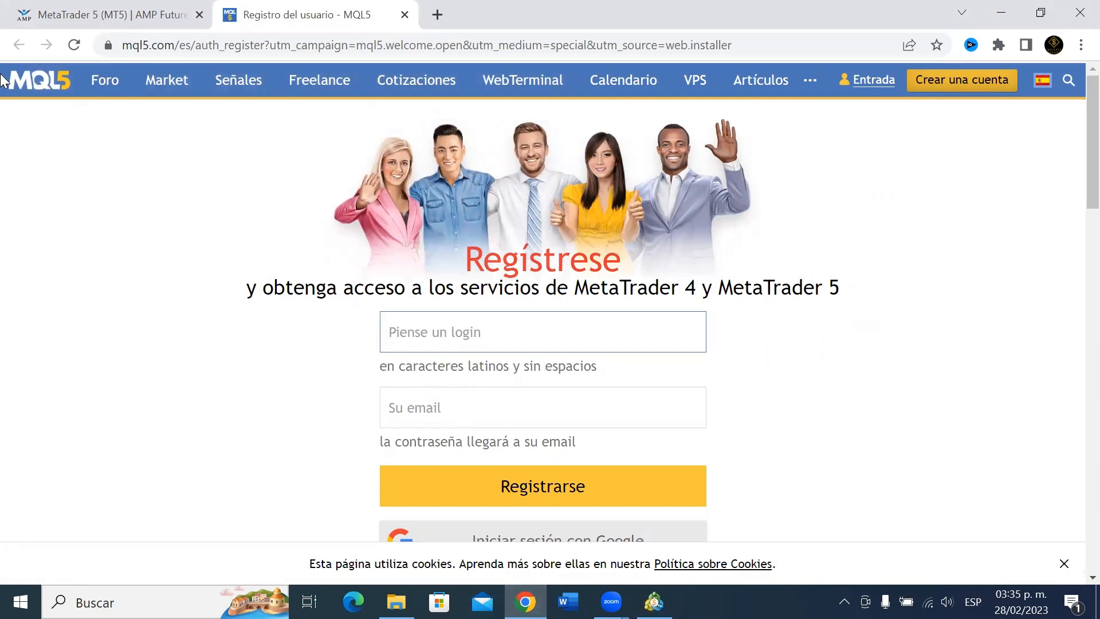
Submit the MQL5 account registration page in the browser.
scroll(513, 344, "down", 2)
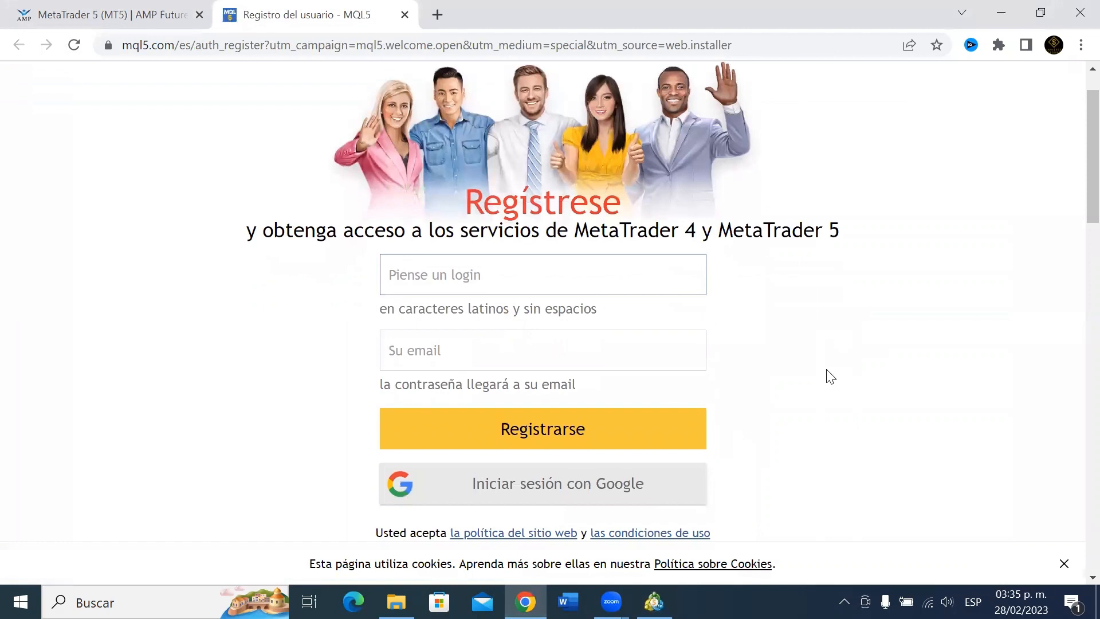
scroll(772, 372, "up", 2)
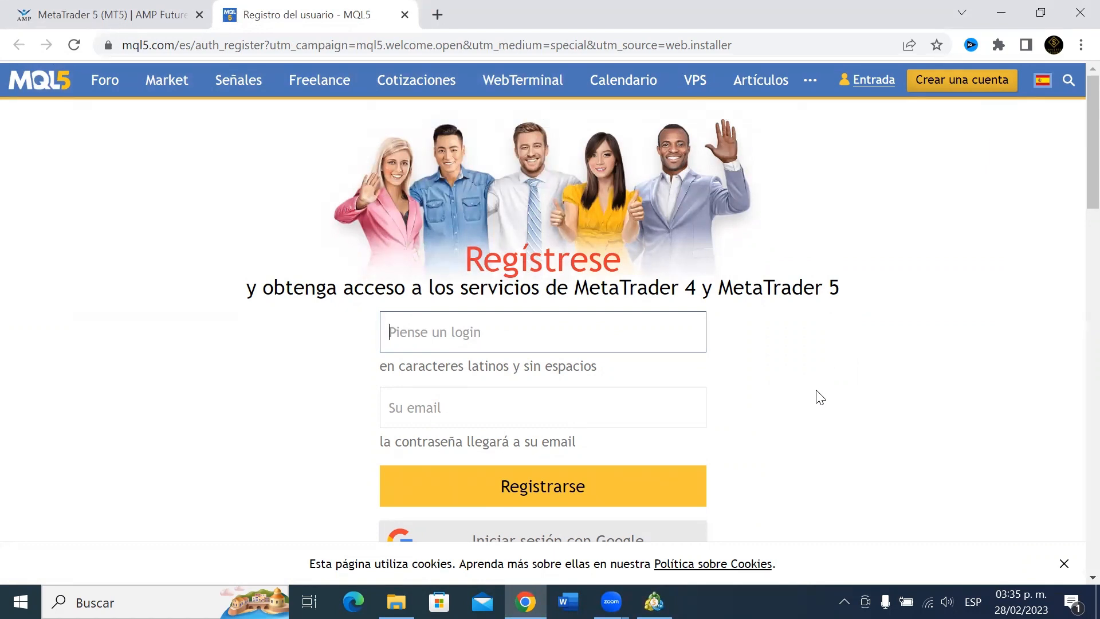
scroll(410, 350, "down", 1)
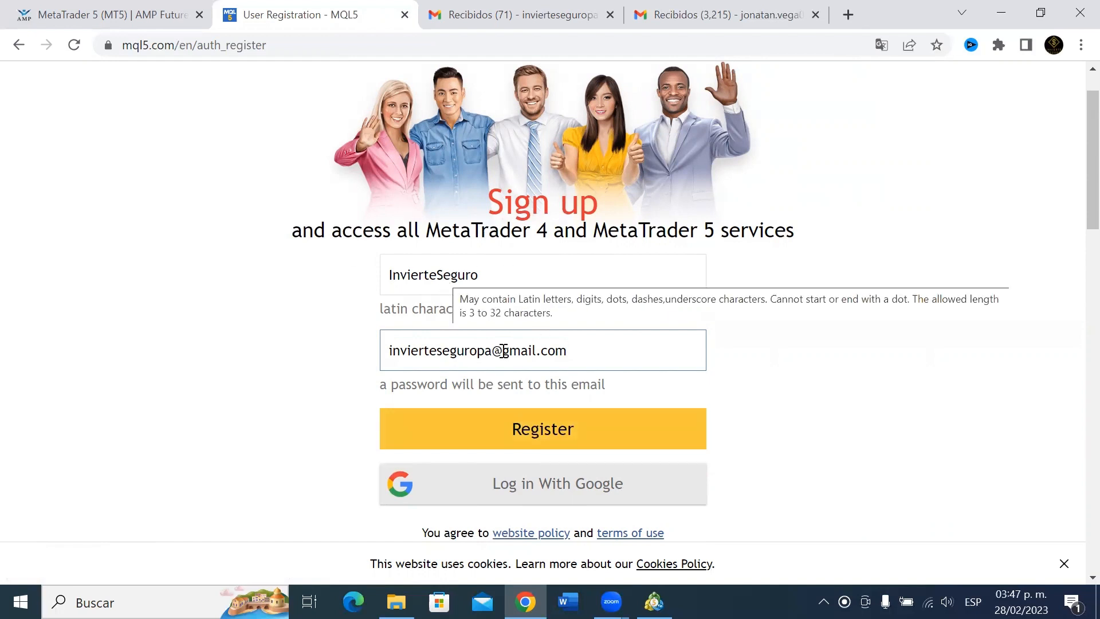
left_click(501, 429)
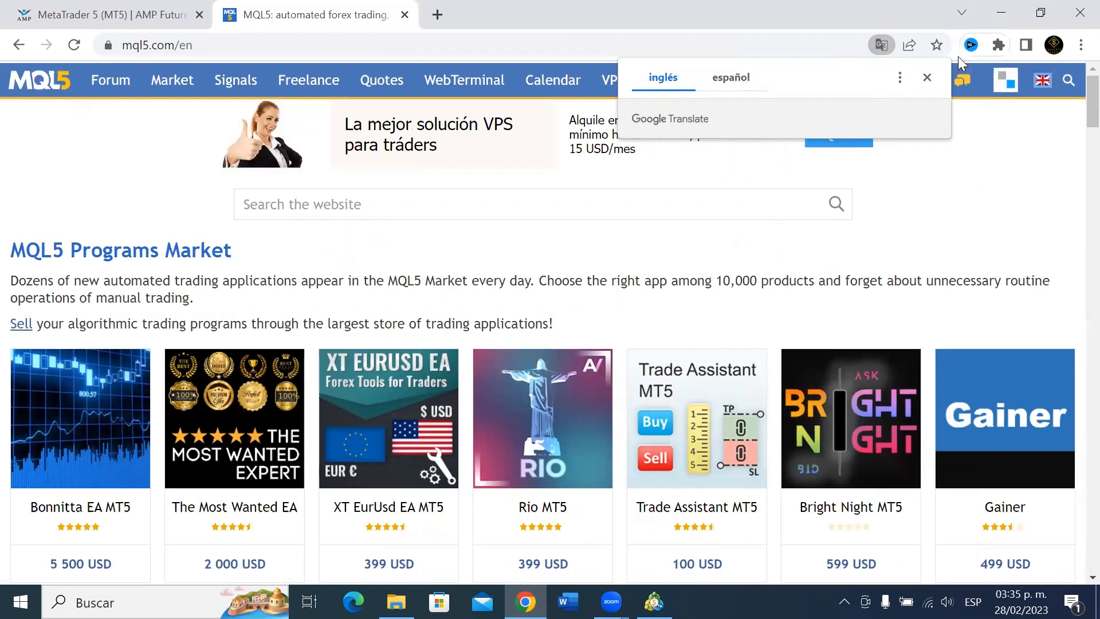
Dismiss the translation offer and minimize Chrome to return to MetaTrader 5.
left_click(927, 77)
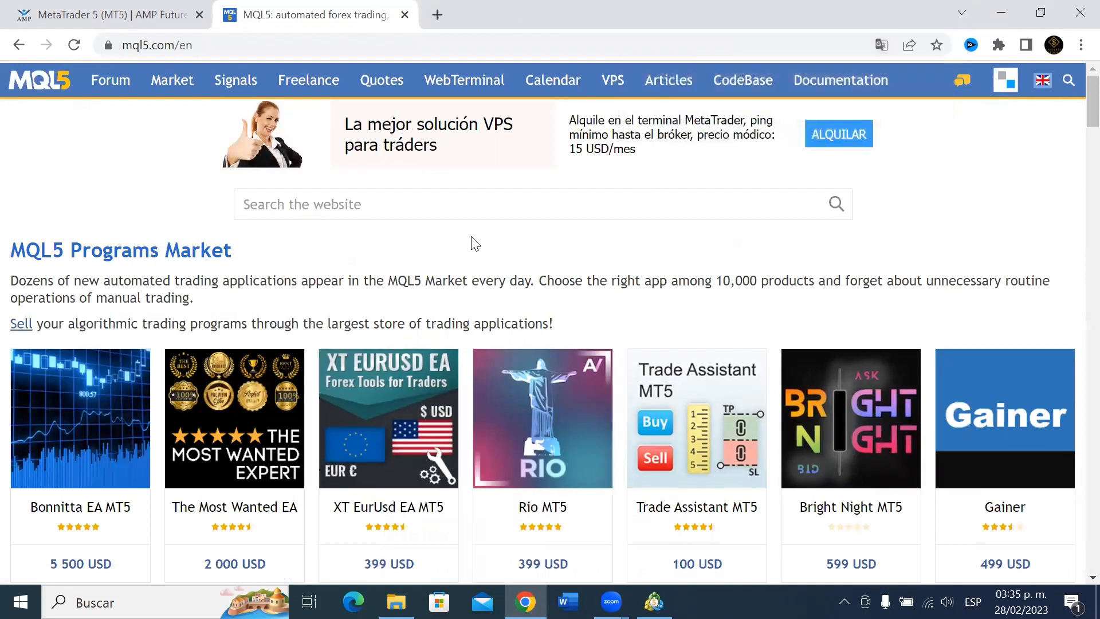
scroll(406, 383, "down", 1)
scroll(406, 383, "down", 4)
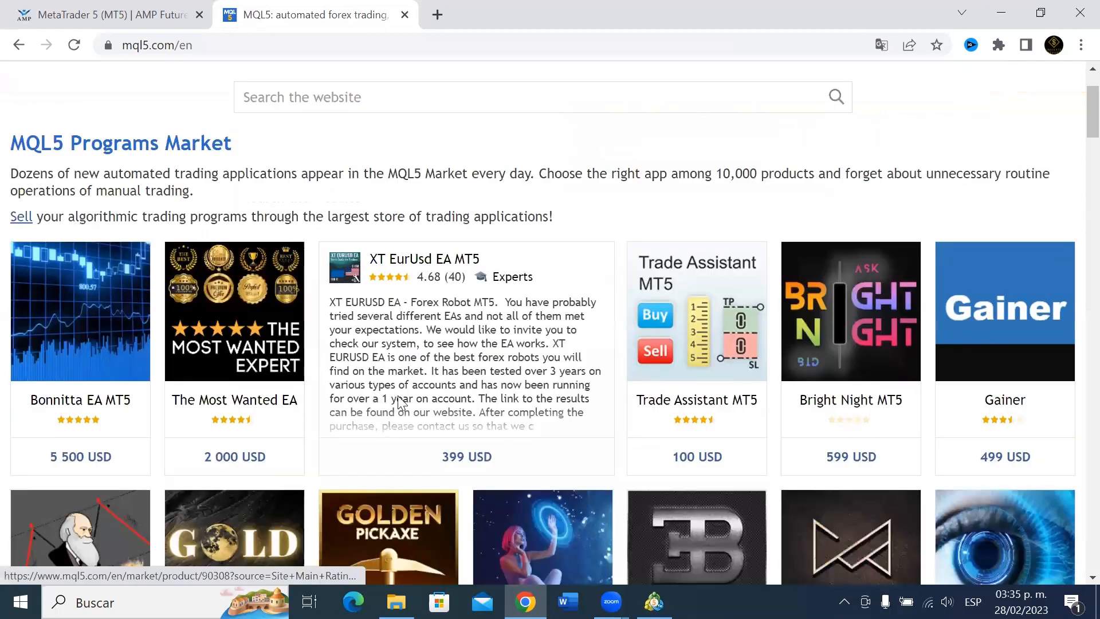
scroll(594, 296, "up", 1)
scroll(595, 296, "up", 2)
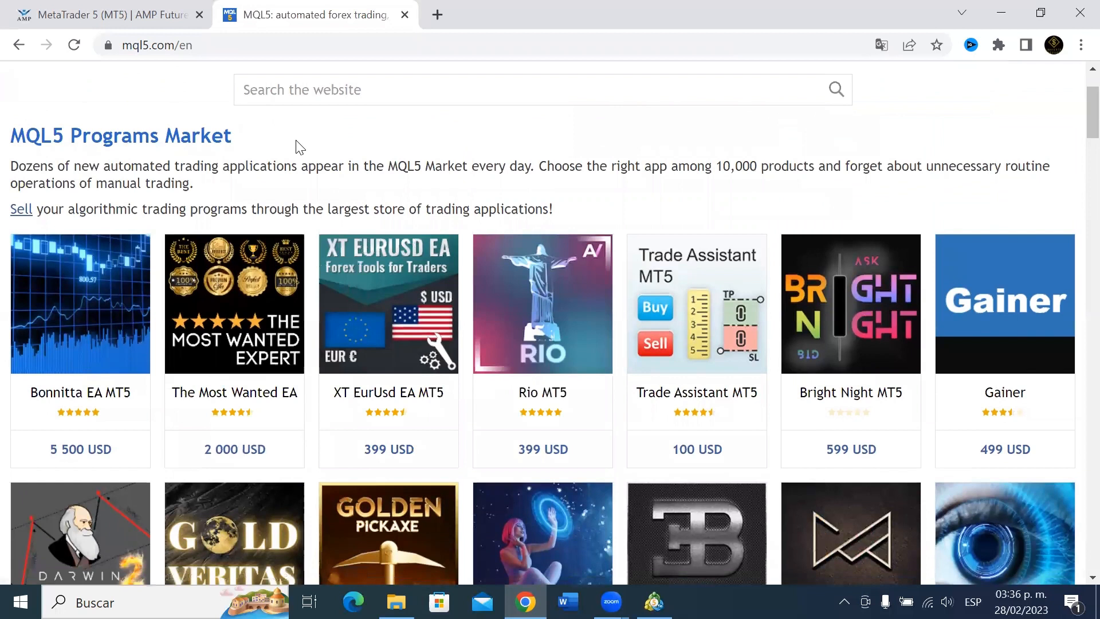
scroll(295, 162, "up", 1)
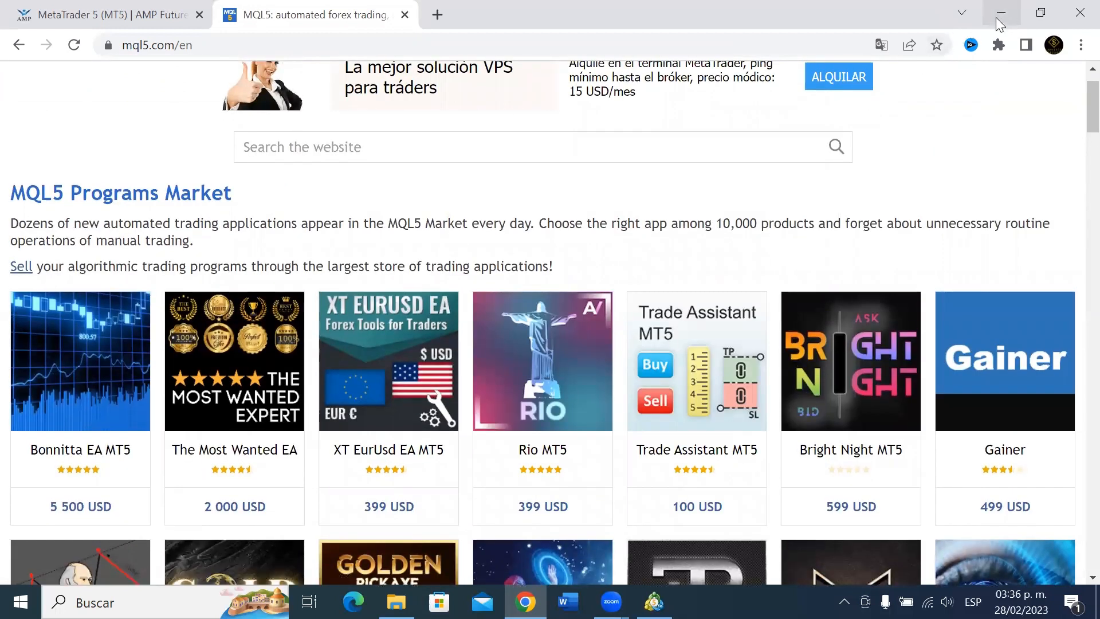
left_click(1001, 17)
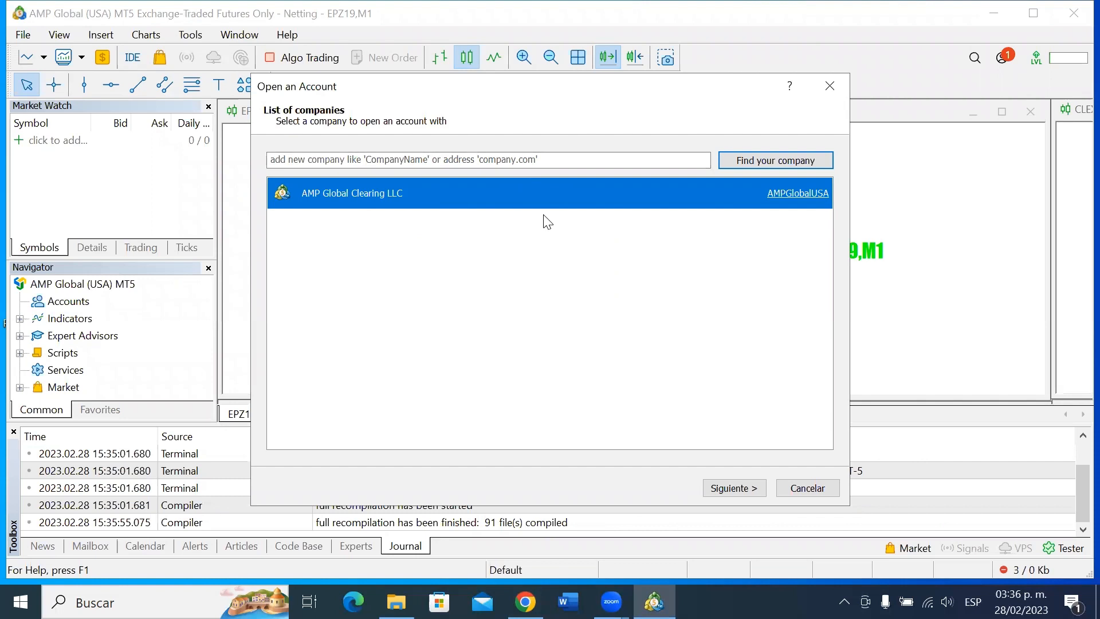
Continue with AMP Global Clearing LLC as the broker.
left_click(731, 488)
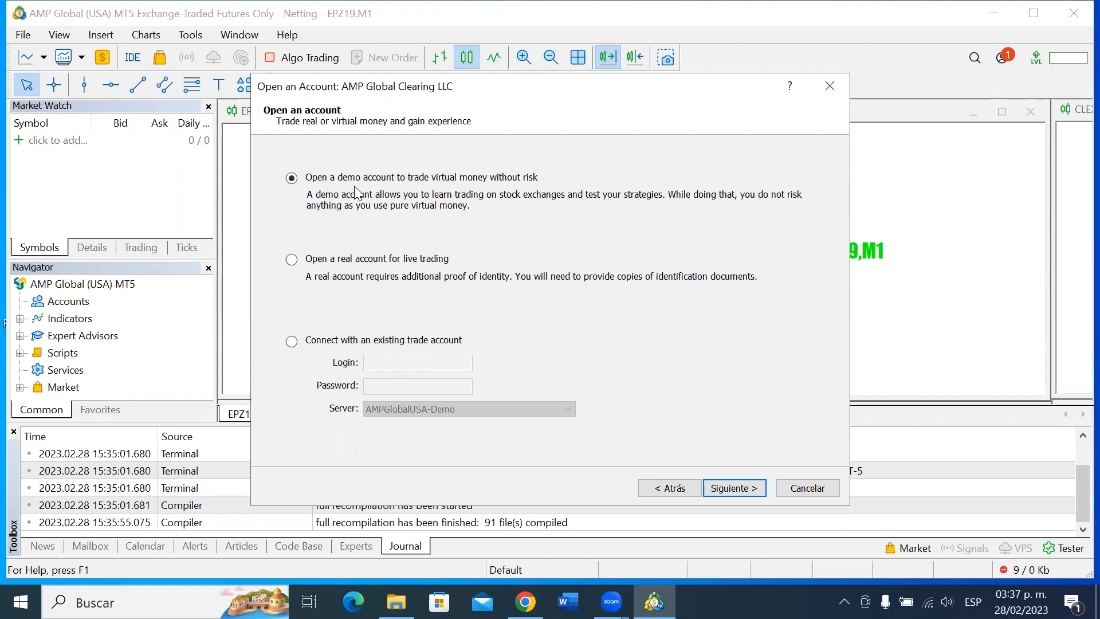
Continue with 'Open a demo account' selected.
left_click(739, 492)
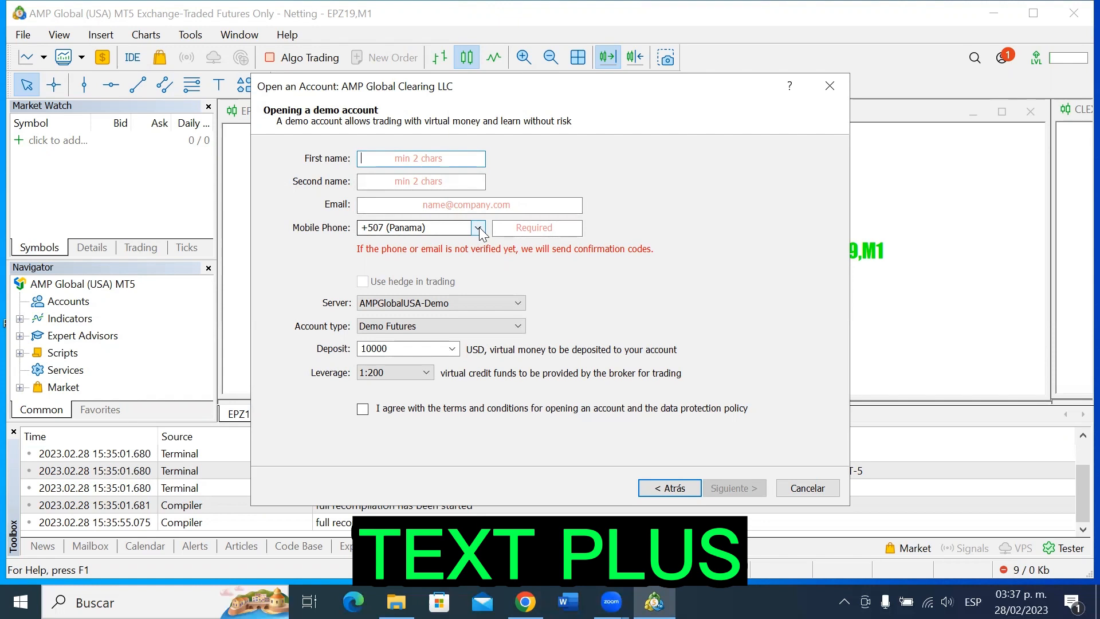
Enter the account holder's first and second name in the demo form.
key("Tab")
left_click(450, 205)
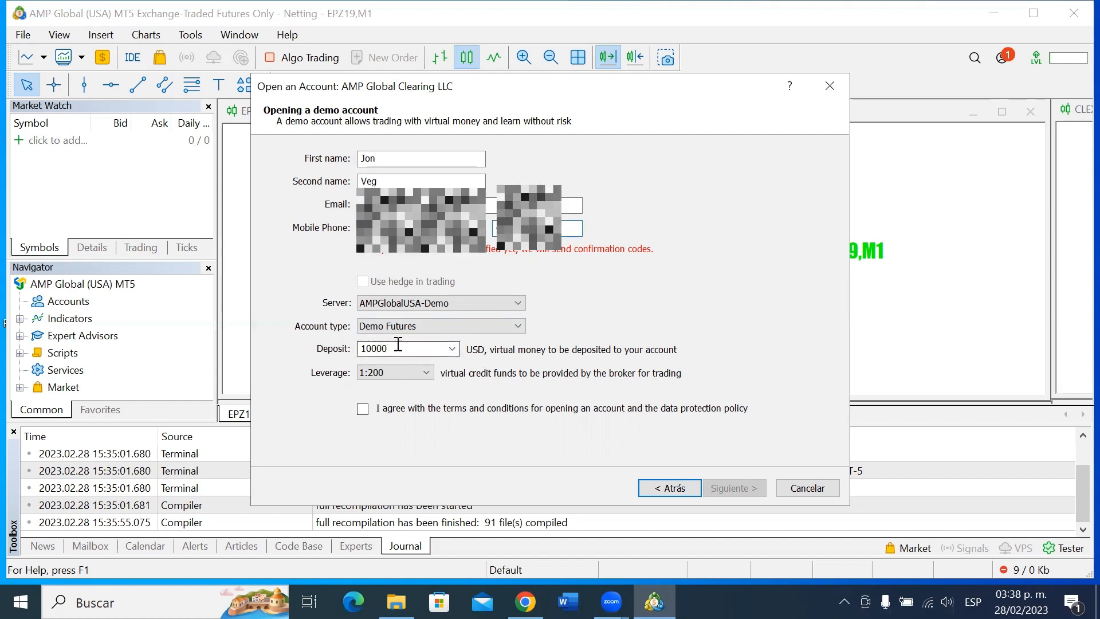
Choose a 50000 USD deposit, accept the terms and submit the demo form.
left_click(452, 349)
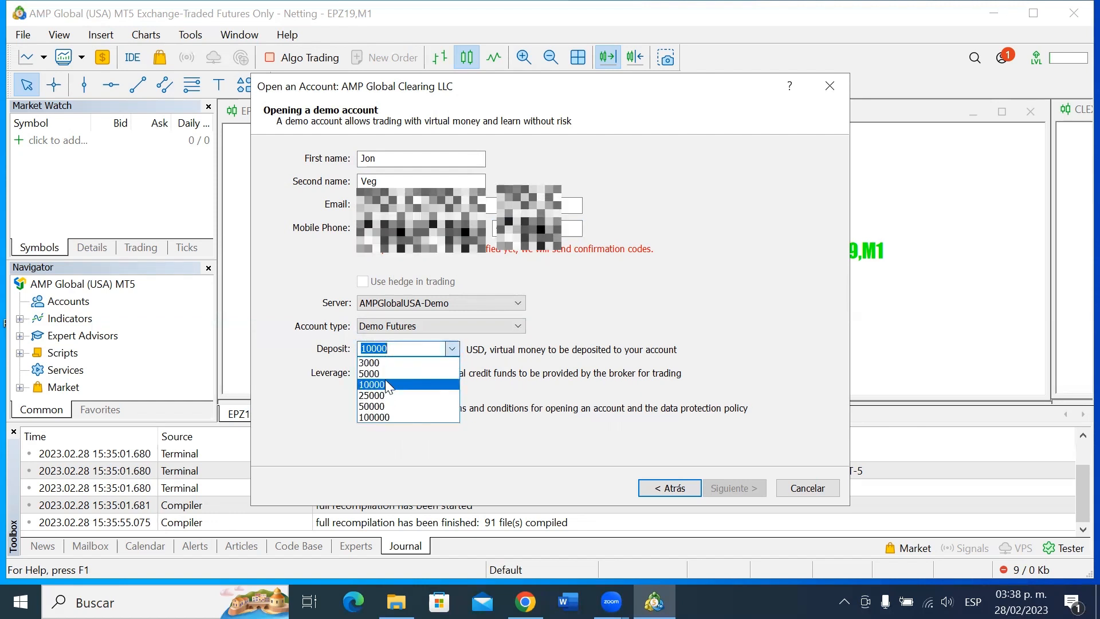
left_click(373, 406)
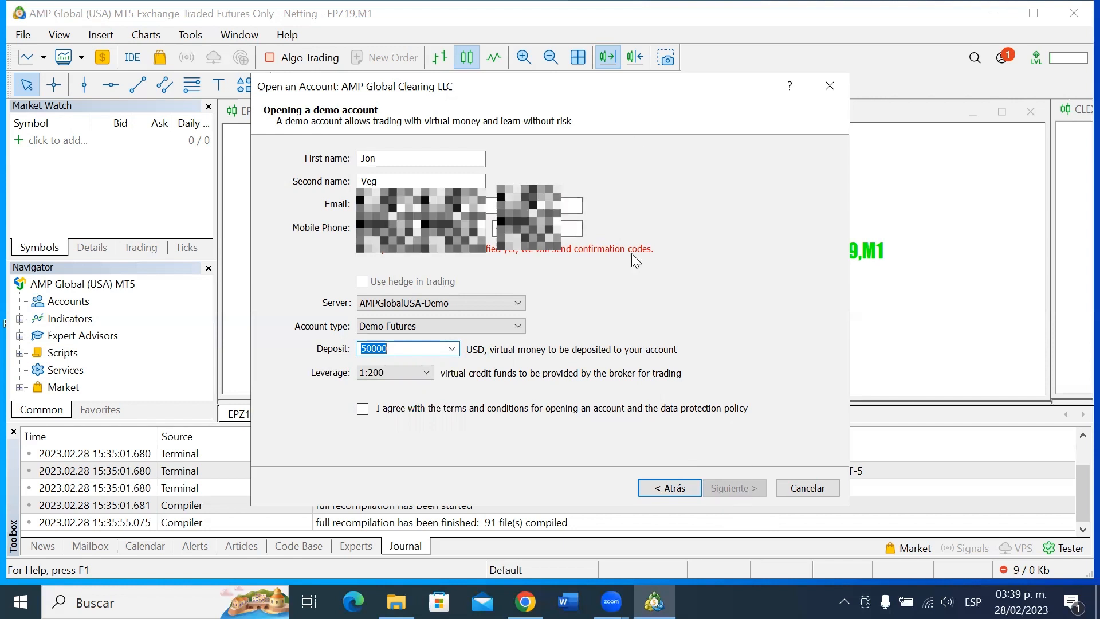
left_click(363, 409)
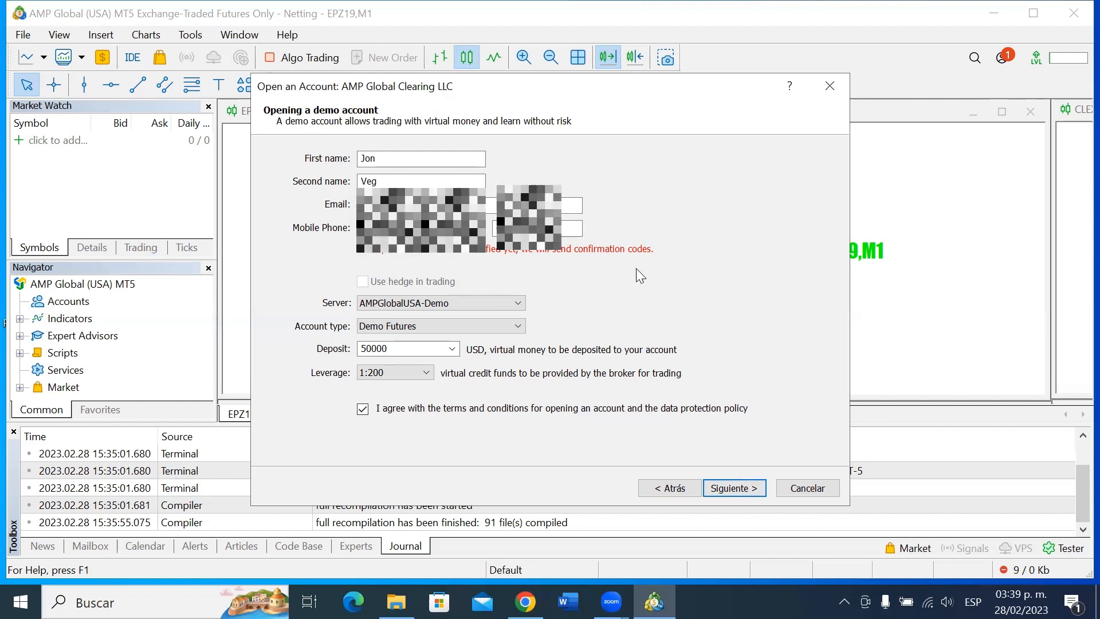
left_click(745, 490)
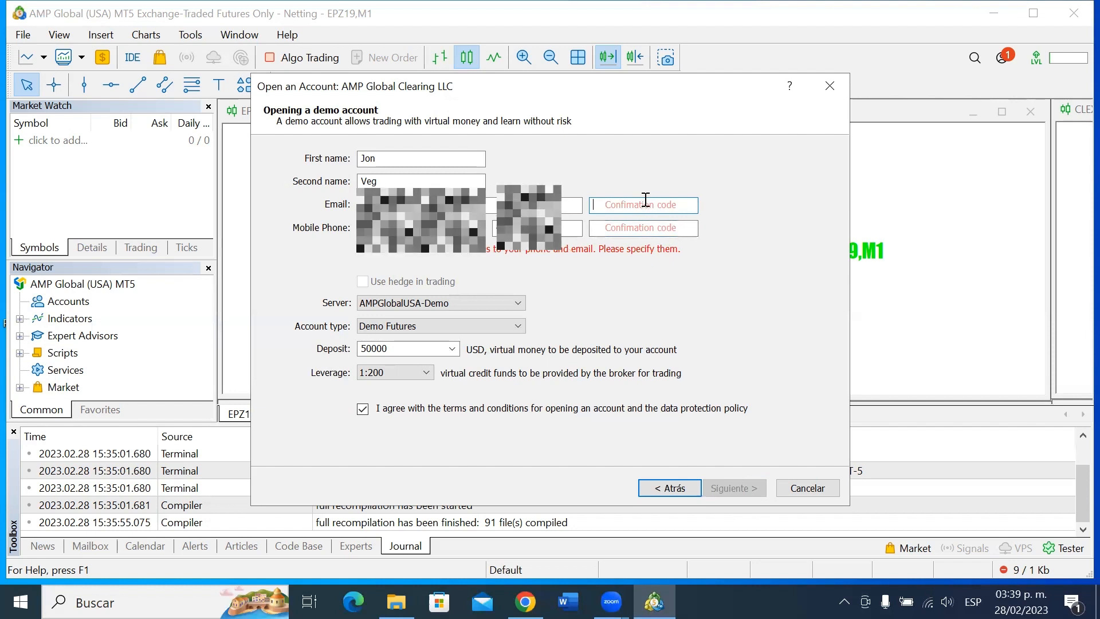
Enter the phone and e-mail confirmation codes.
left_click(641, 227)
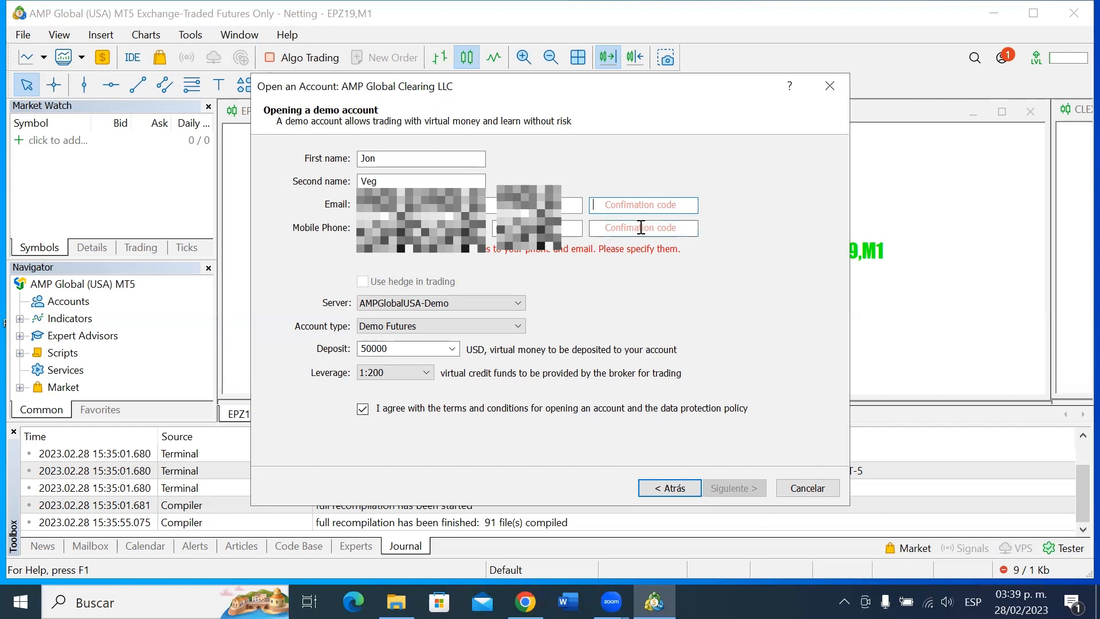
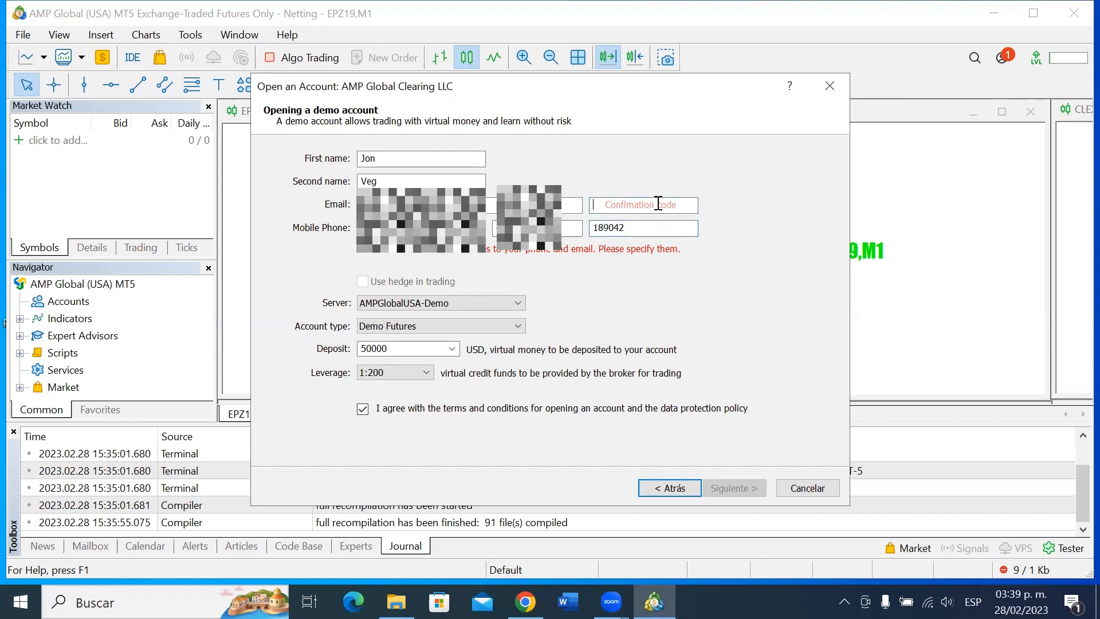
left_click(658, 205)
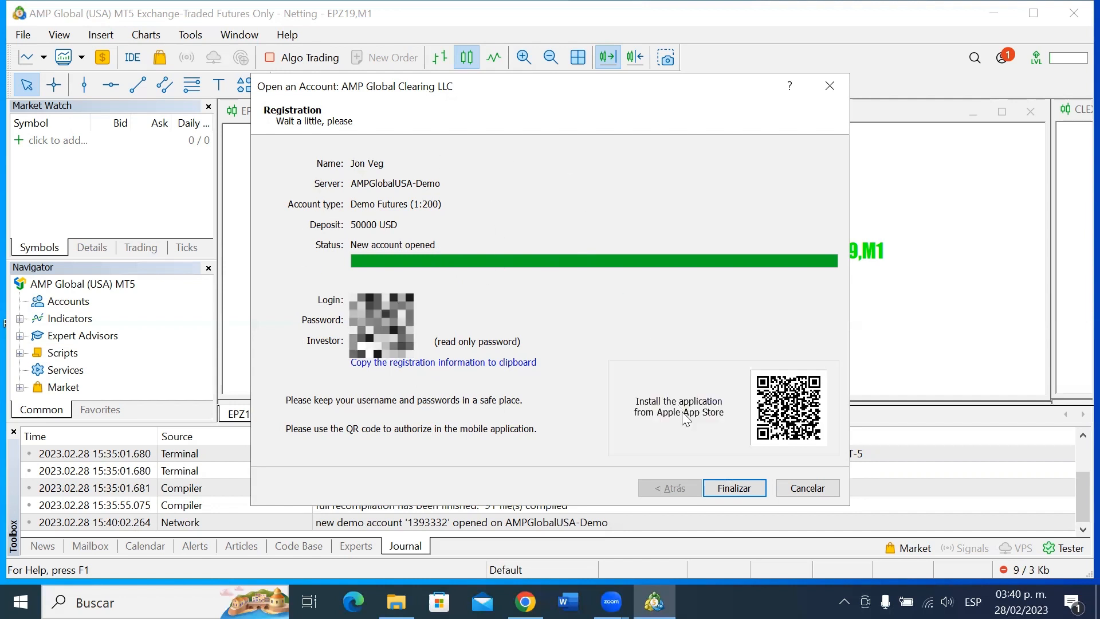
Click Finalizar to log into the new AMPGlobalUSA-Demo account.
left_click(739, 493)
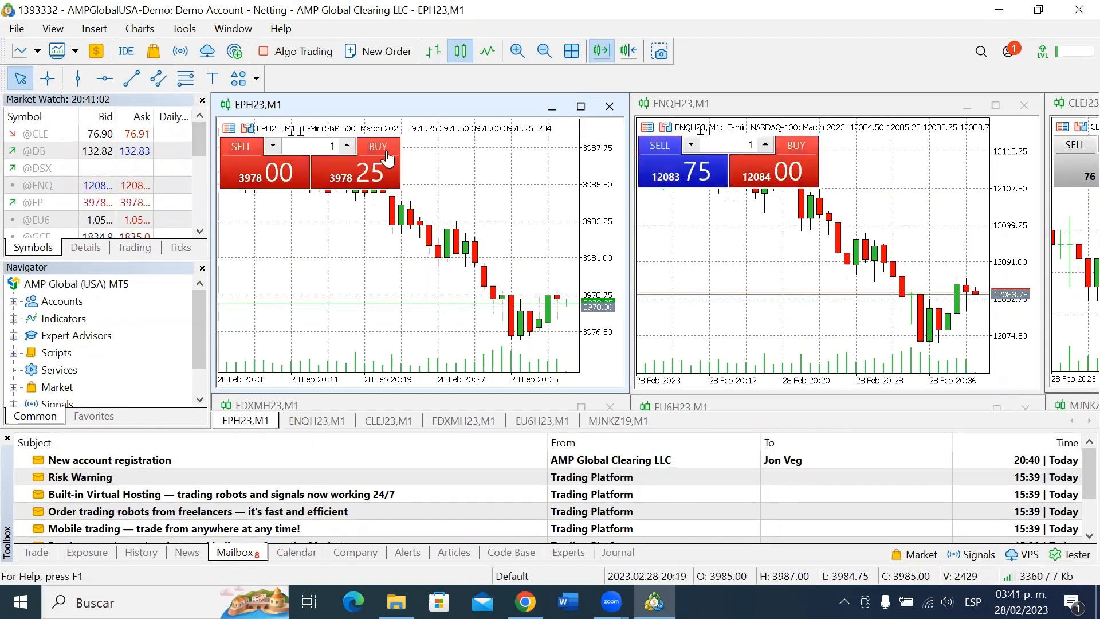
Close the EPH23 and ENQH23 charts and the remaining charts and panels.
left_click(609, 106)
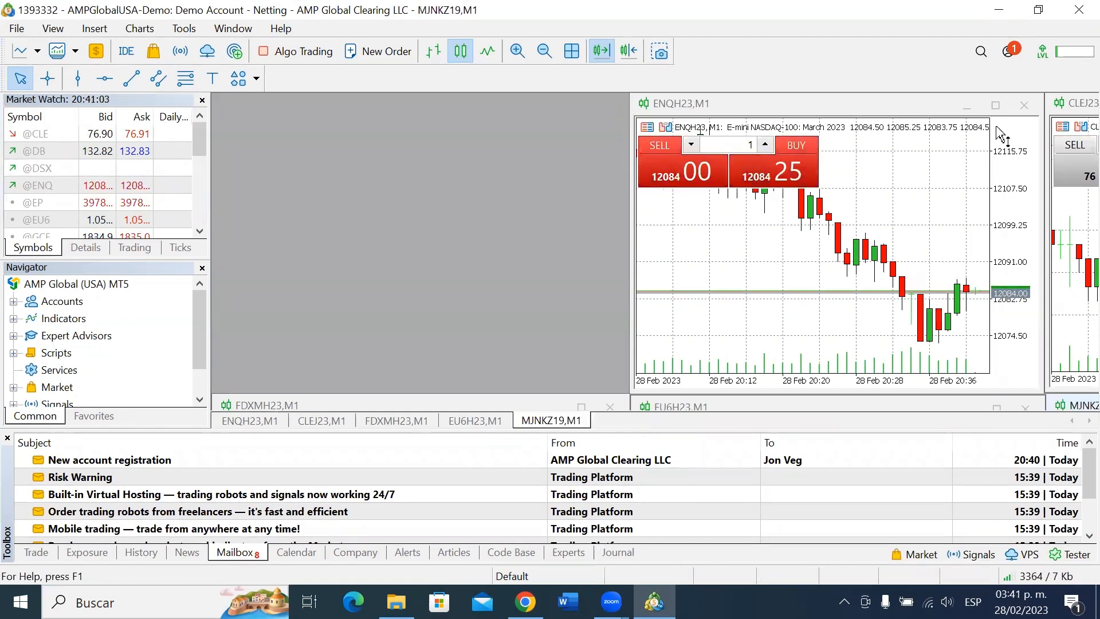
left_click(1025, 106)
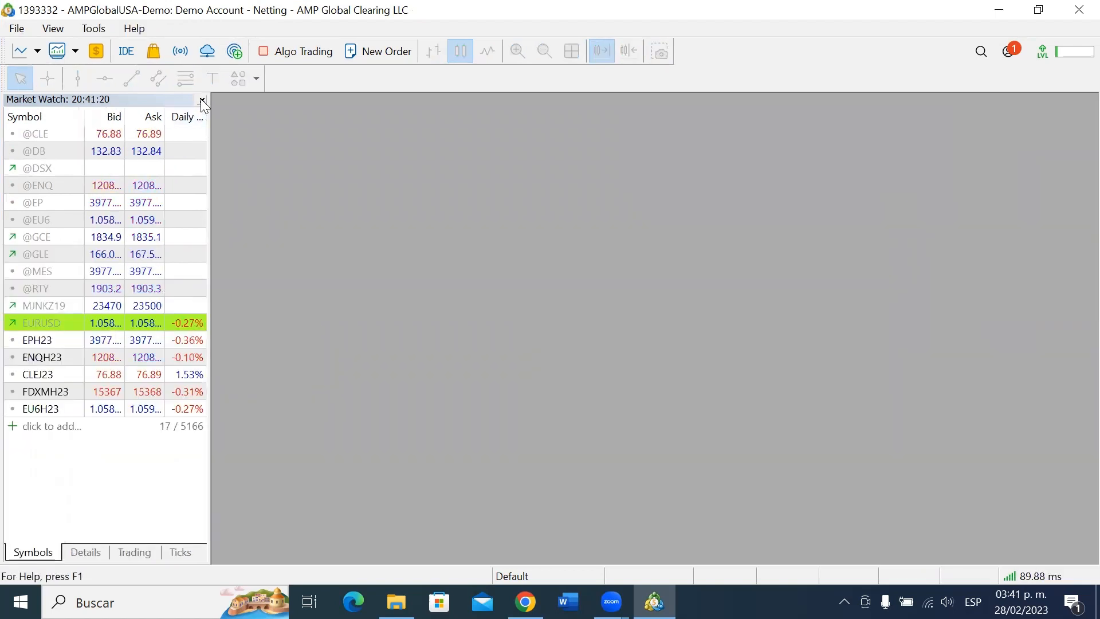
left_click(202, 99)
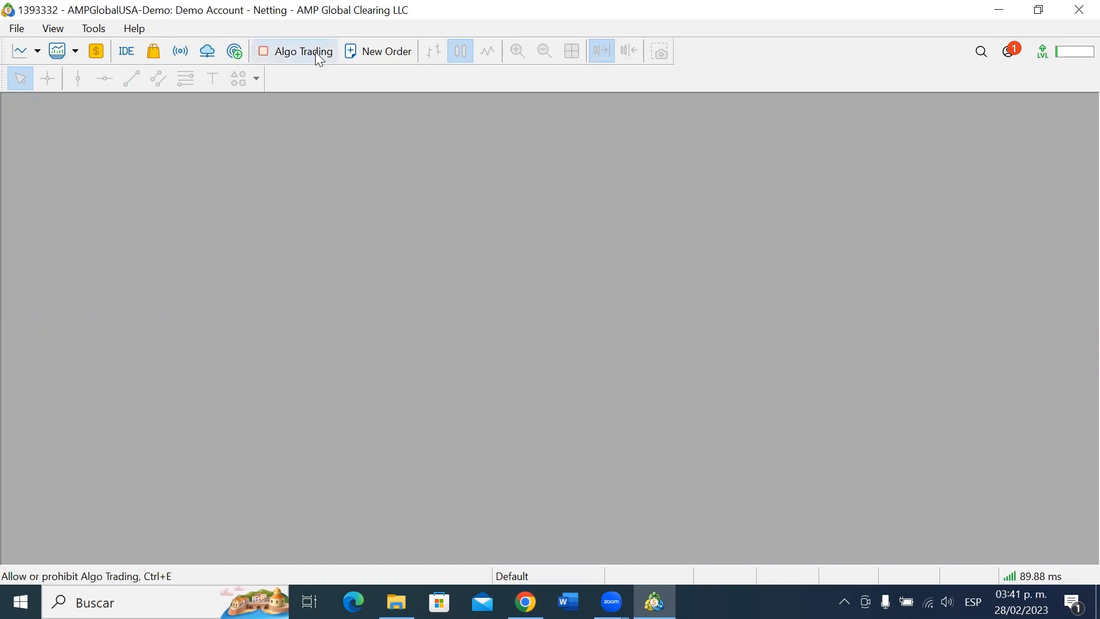
Sign in to MQL5.community with the account login and password, then close the profile panel.
left_click(1010, 54)
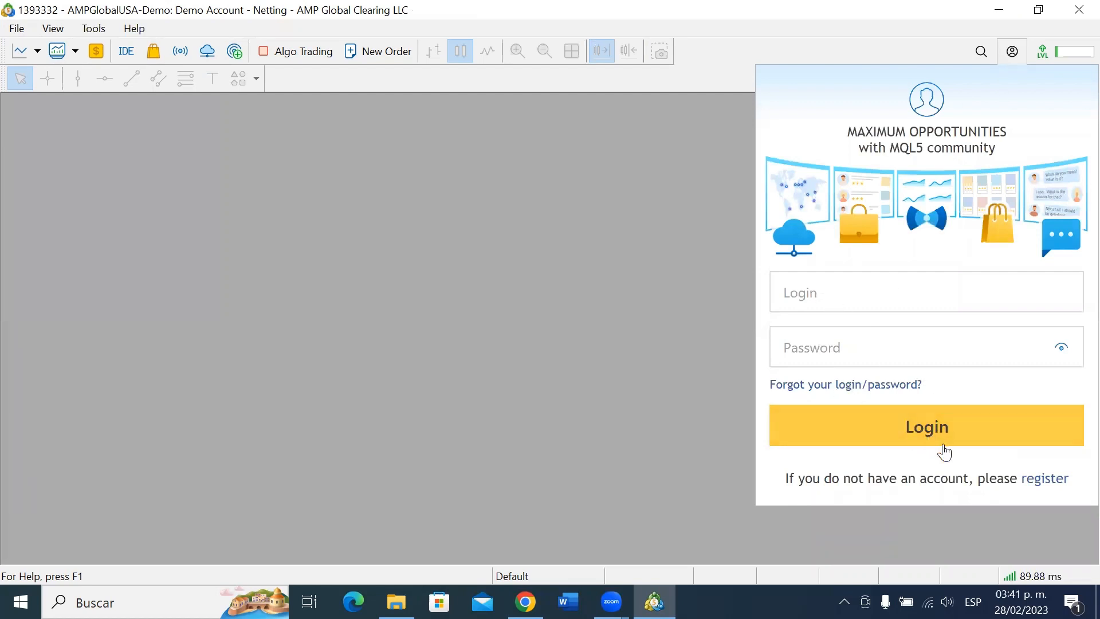
left_click(868, 296)
left_click(965, 346)
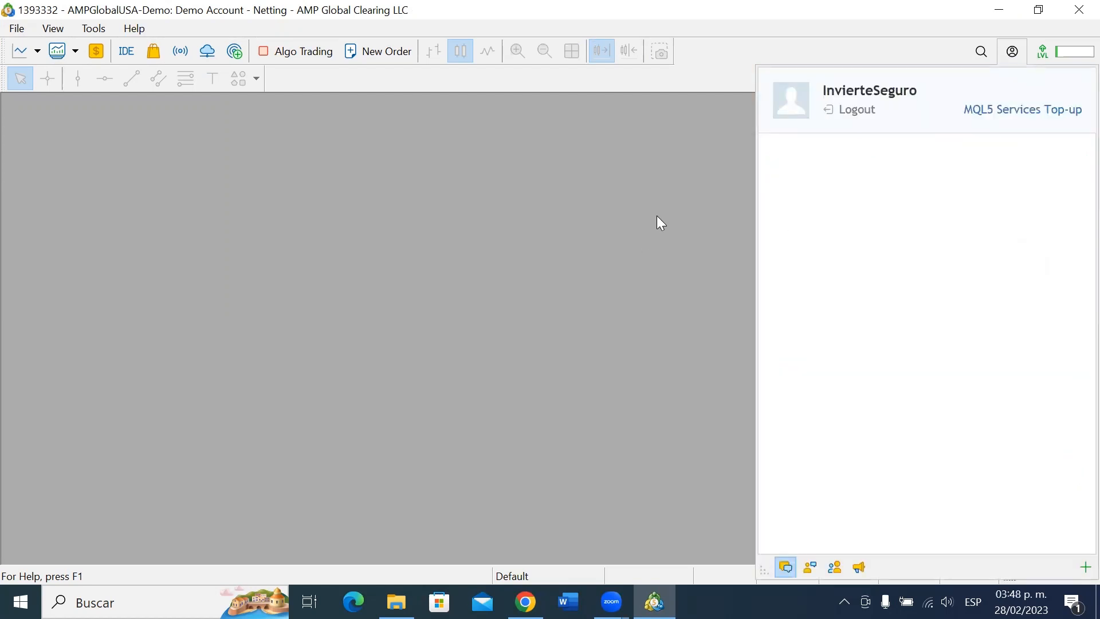
left_click(656, 215)
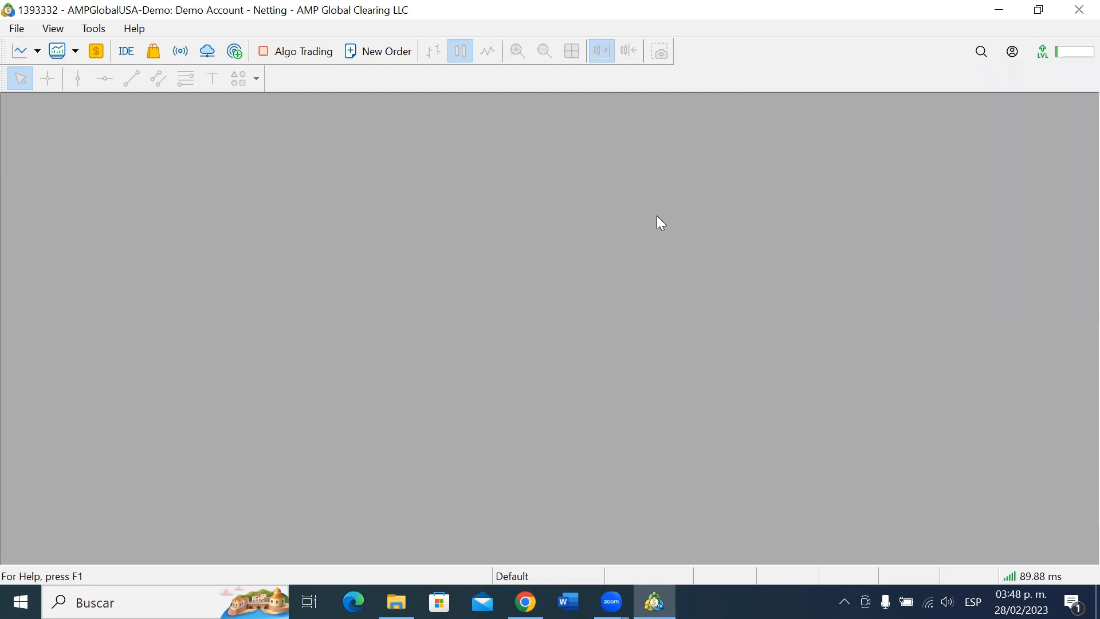
left_click(1015, 54)
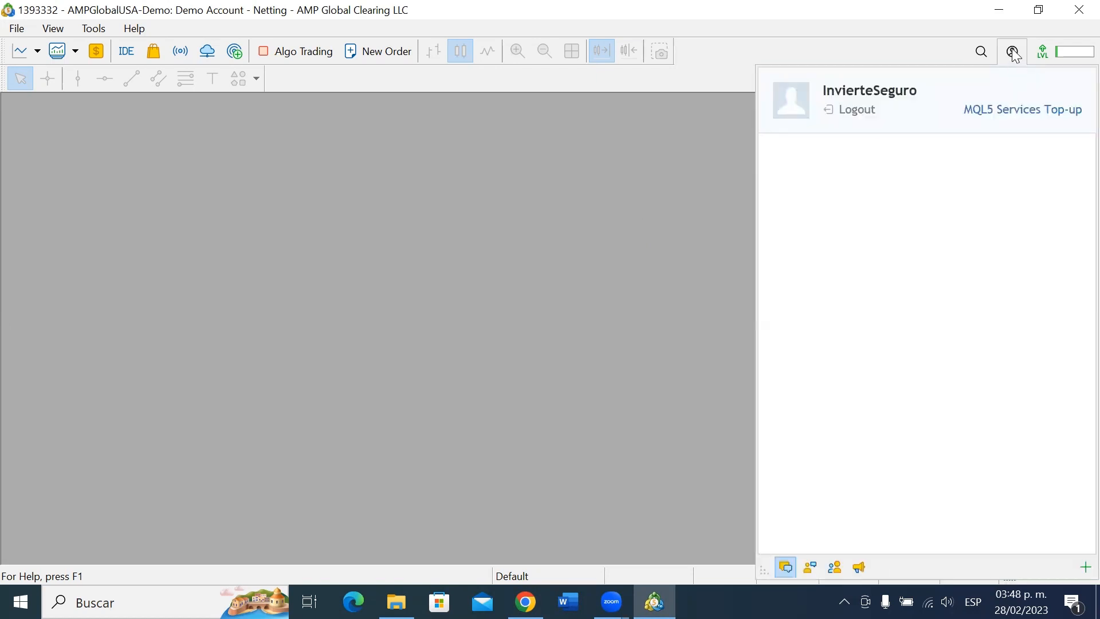
left_click(1014, 55)
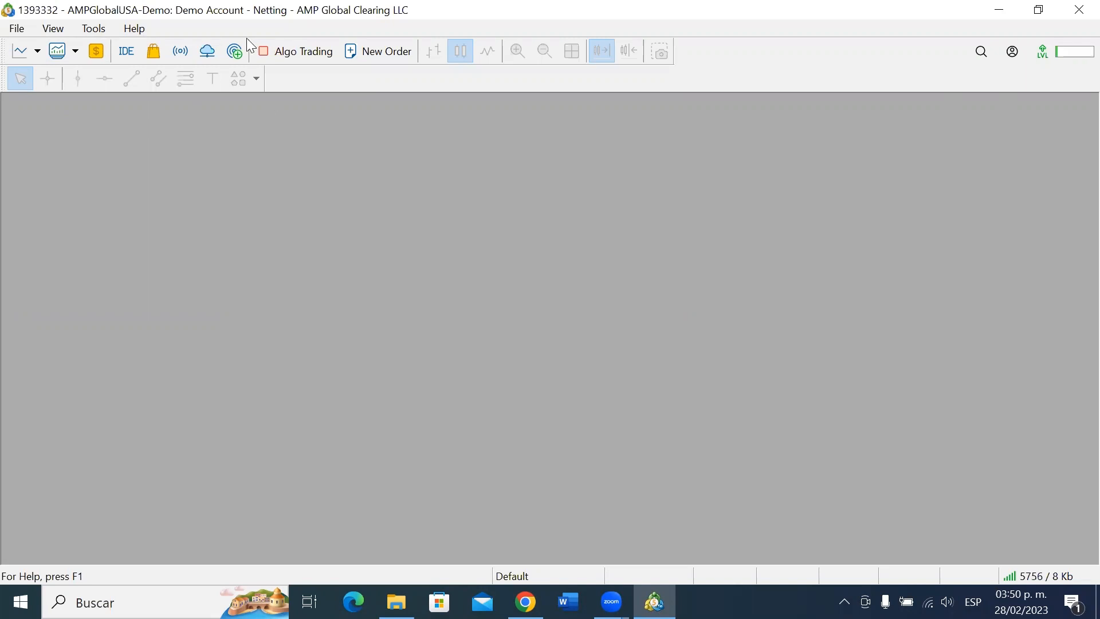
Pick Spanish under View > Languages and restart the terminal to apply it.
left_click(53, 28)
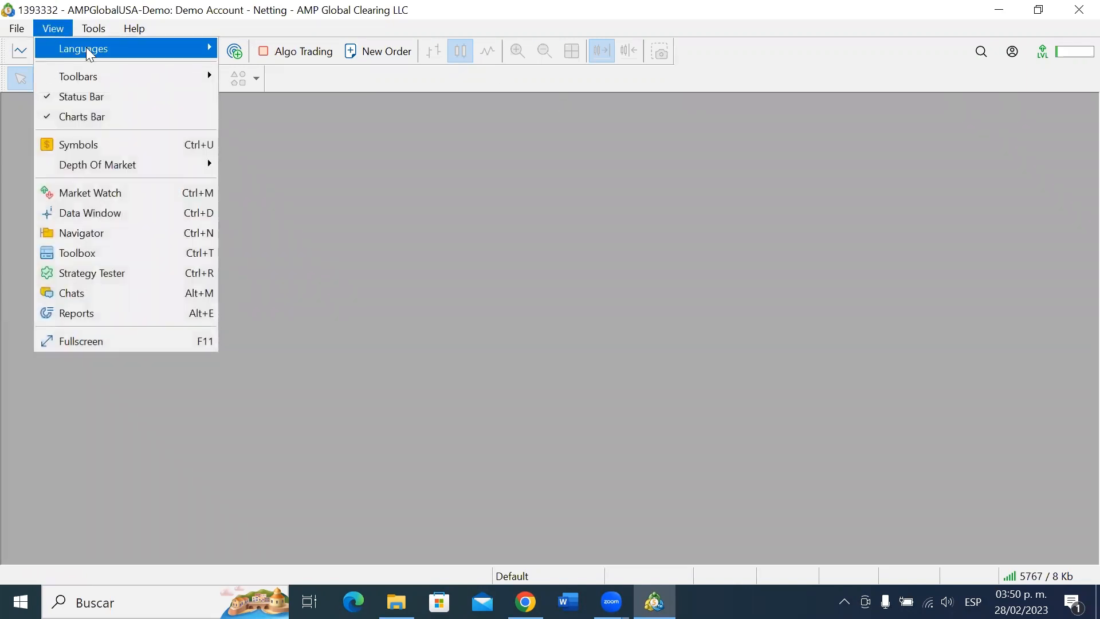
mouse_move(102, 48)
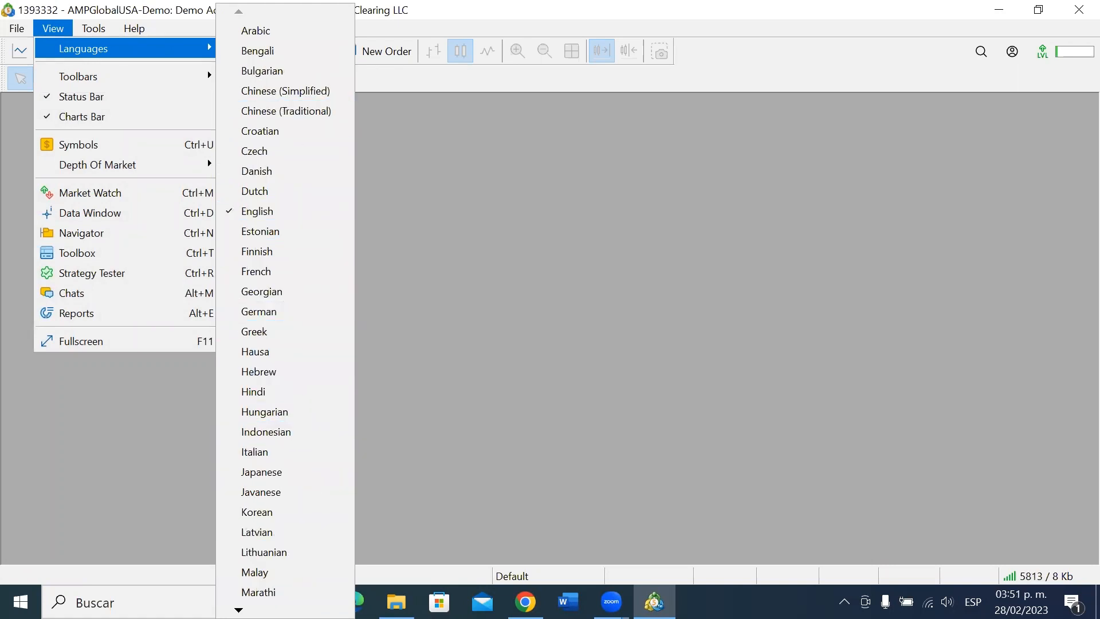
mouse_move(258, 610)
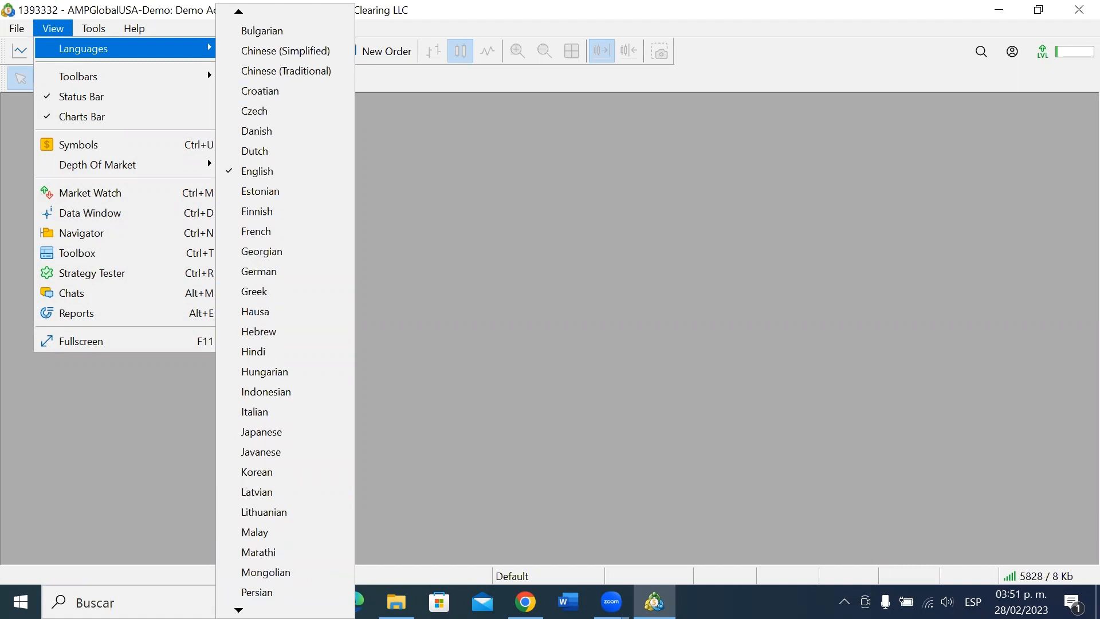
left_click(273, 548)
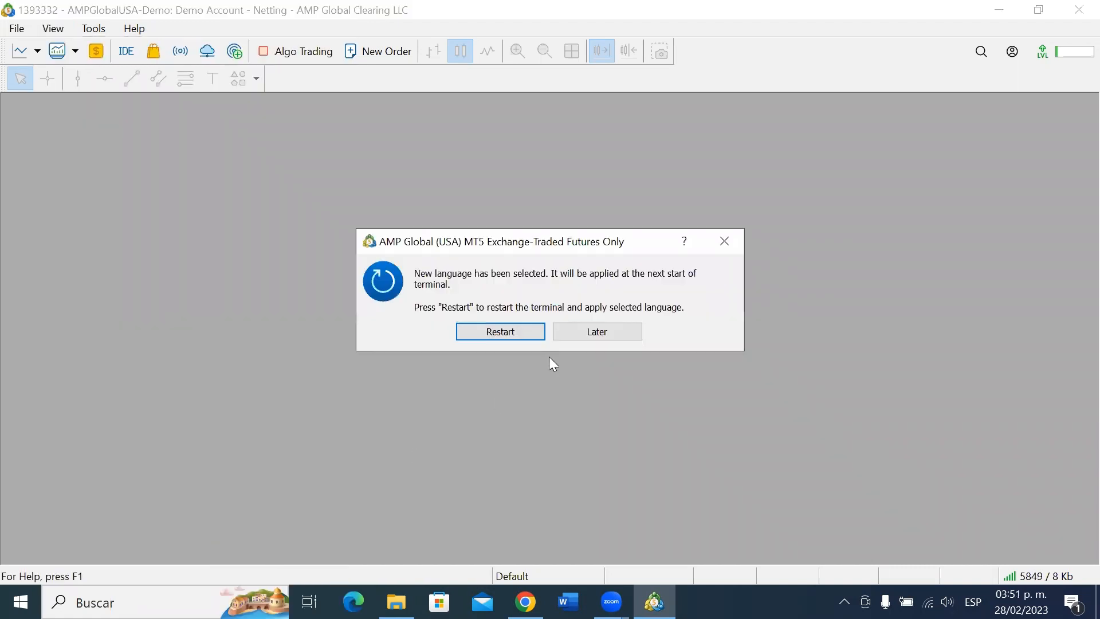
left_click(492, 331)
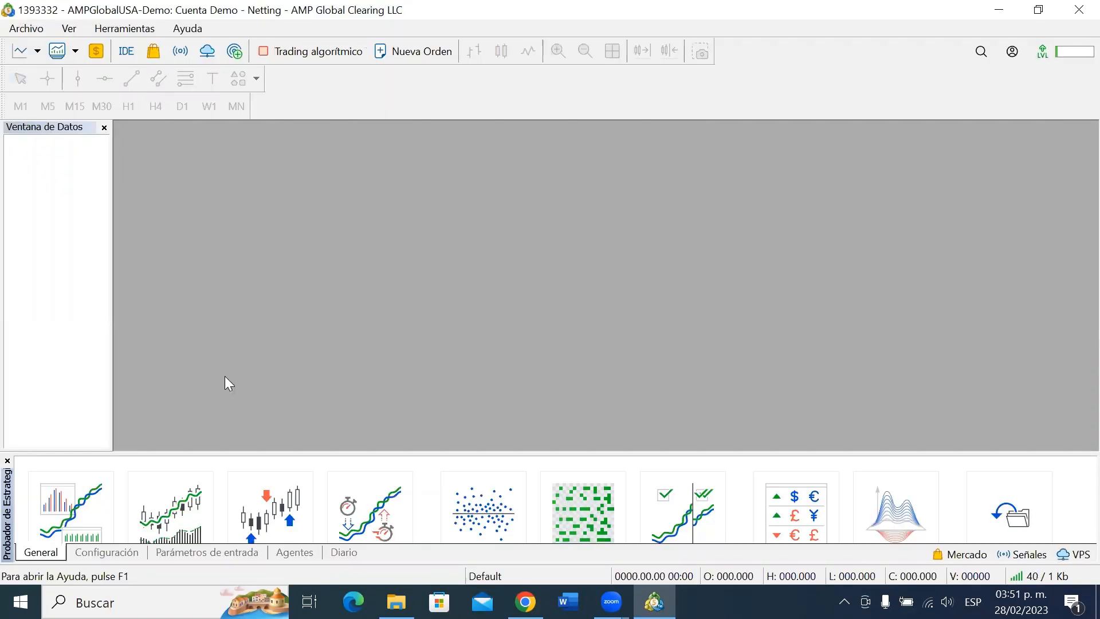
Close the Probador de Estrategias and Ventana de Datos panels, leaving the account panel closed.
left_click(8, 460)
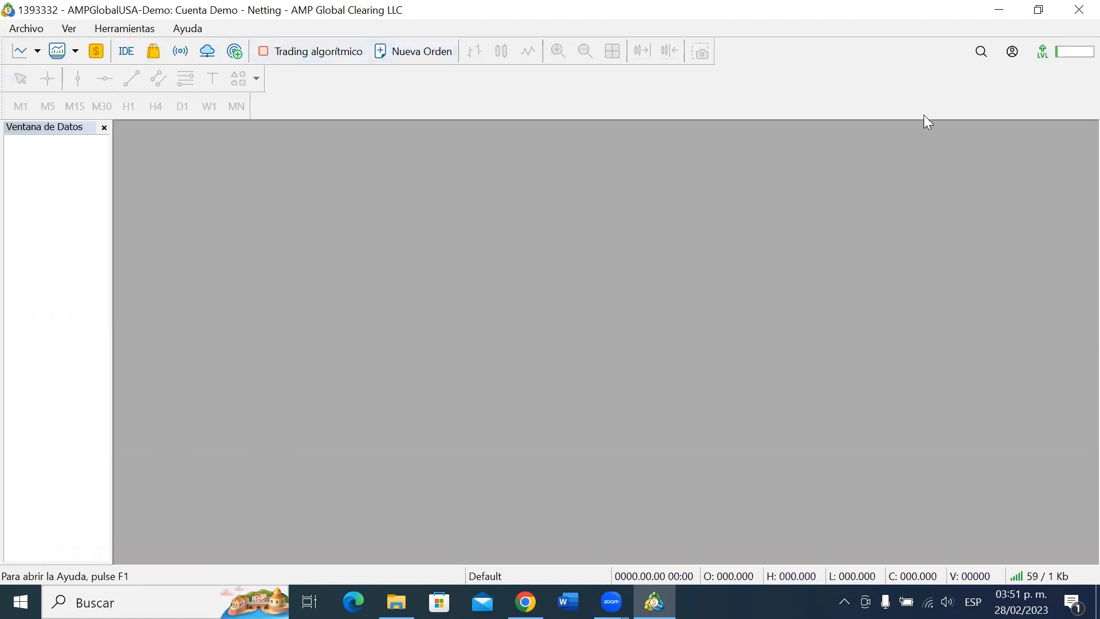
left_click(1014, 53)
left_click(1011, 57)
left_click(103, 128)
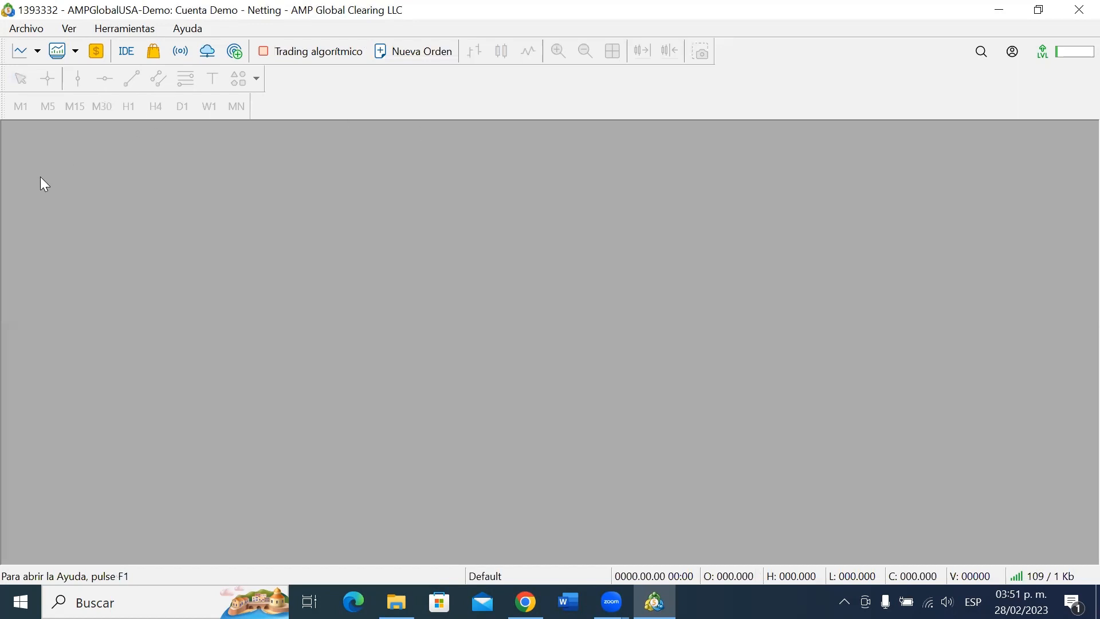
Open the Símbolos list and browse to Exchange-Futures > CME to list its futures contracts.
left_click(98, 58)
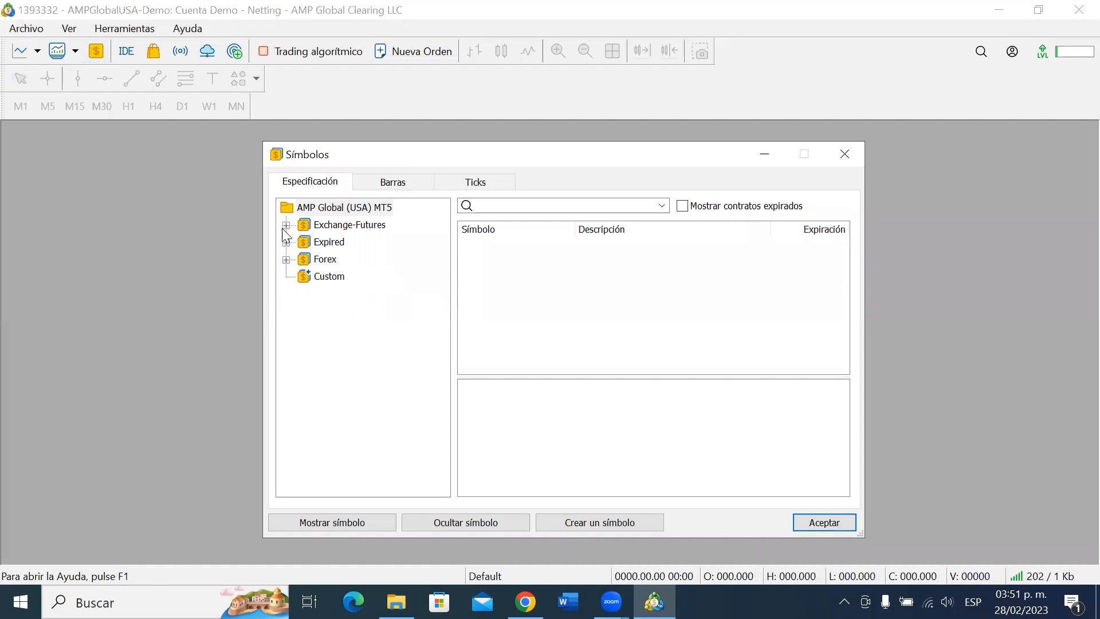
left_click(286, 225)
left_click(286, 277)
left_click(287, 310)
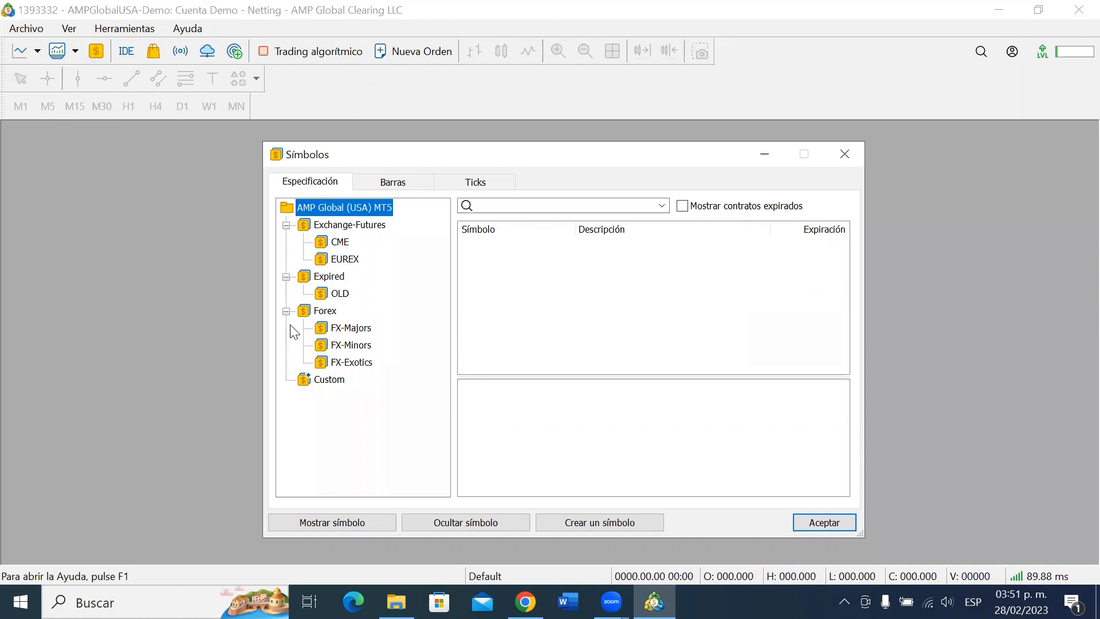
left_click(286, 310)
left_click(286, 277)
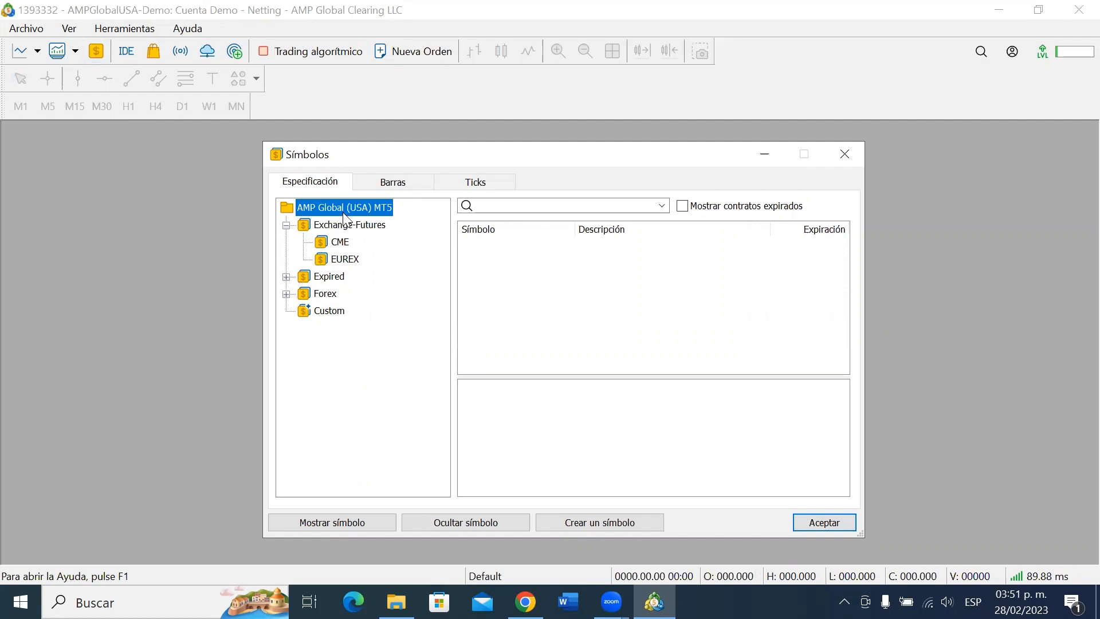
left_click(370, 231)
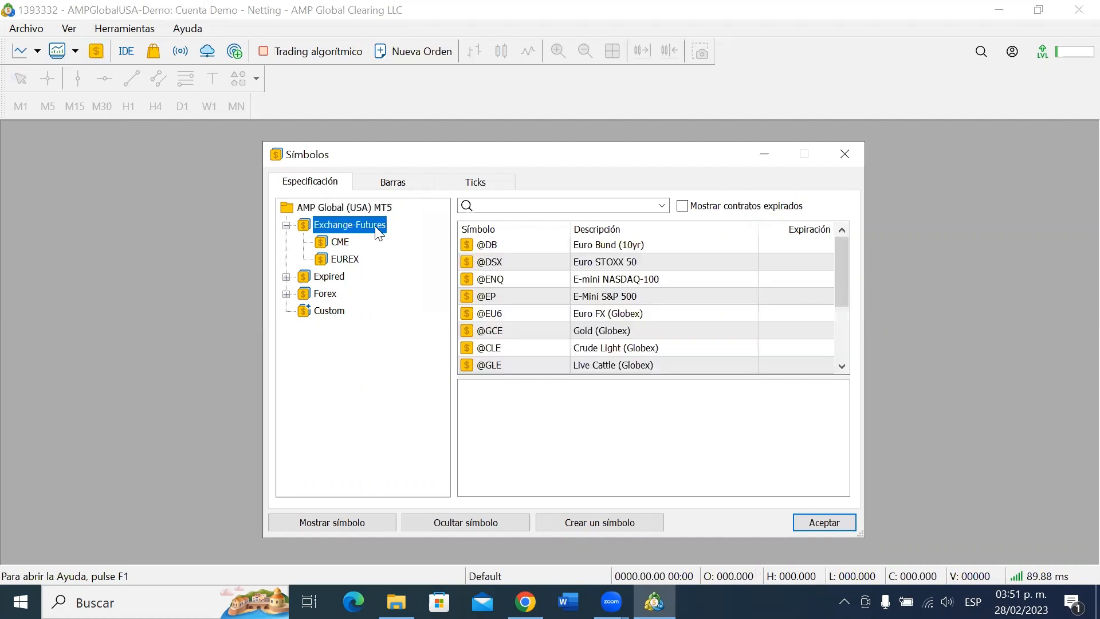
left_click(338, 247)
mouse_move(847, 243)
left_mouse_down()
mouse_move(833, 366)
mouse_move(841, 244)
left_mouse_up()
Search symbols for 'nasdaq' and inspect the ENQH23 contract specification.
left_click(533, 207)
type("na")
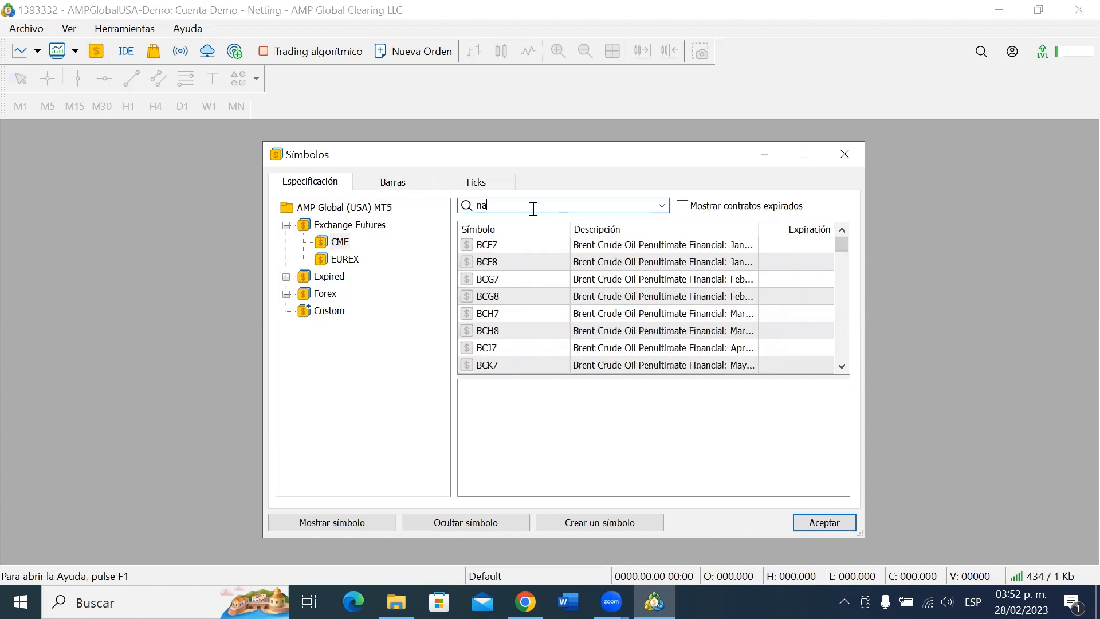
type("sda")
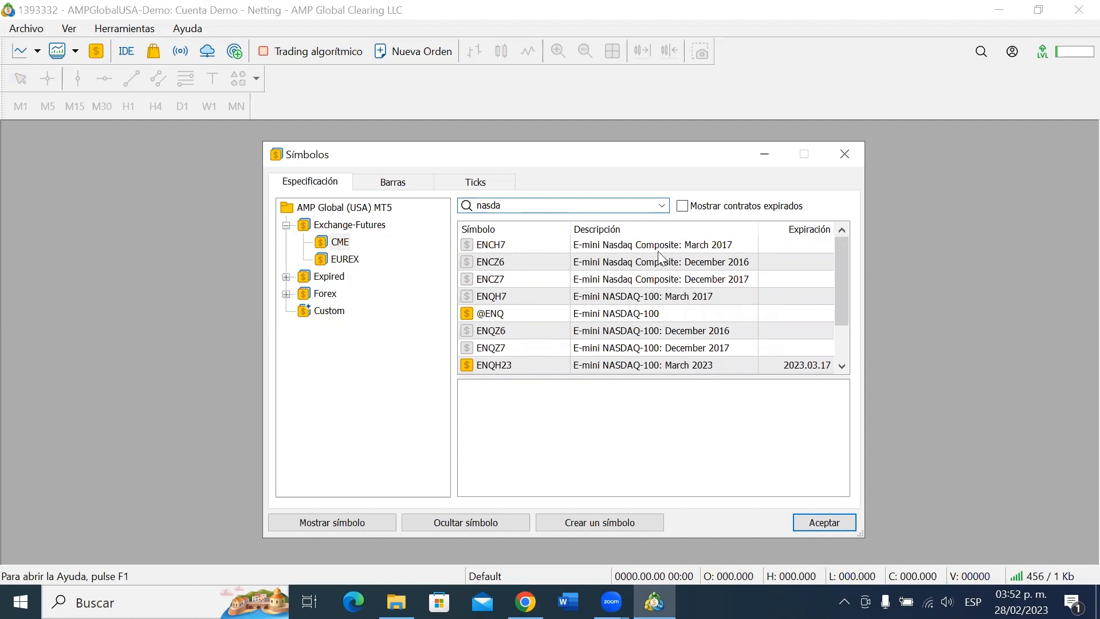
type("q")
left_click_drag(845, 247, 850, 308)
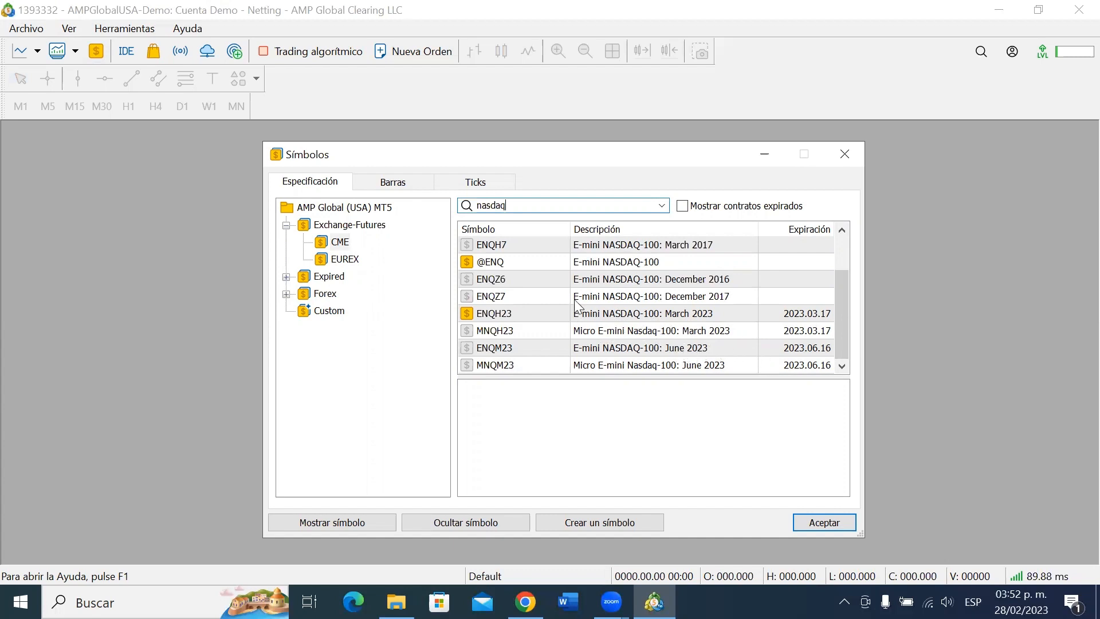
left_click(468, 314)
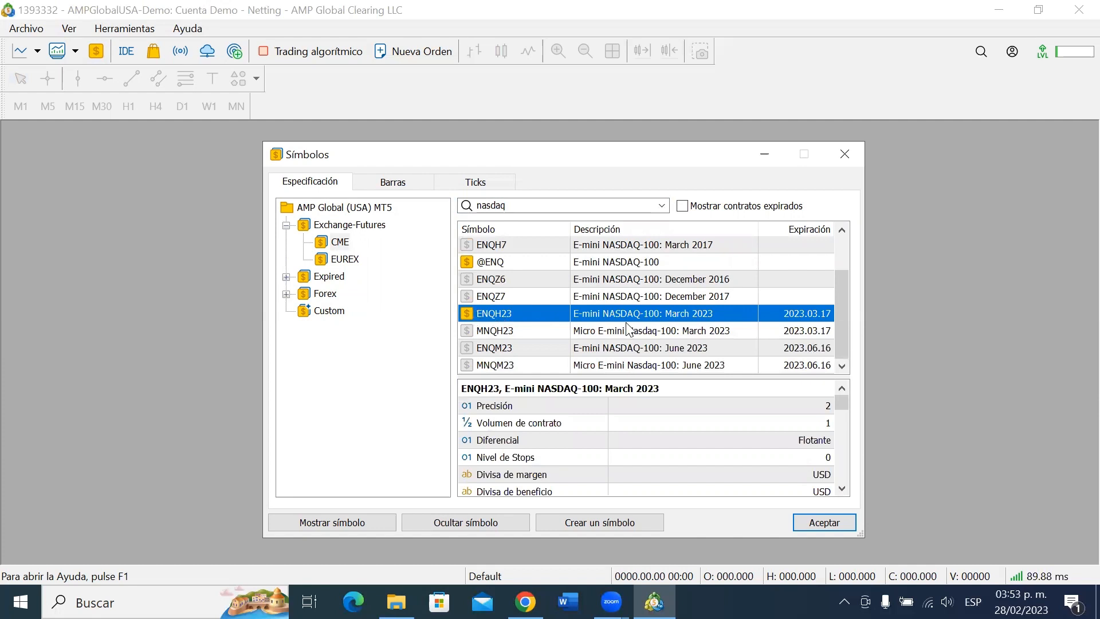
scroll(824, 431, "down", 2)
scroll(824, 431, "down", 3)
scroll(824, 431, "up", 8)
Set MNQH23 and ENQH23 as shown symbols and confirm with Aceptar.
left_click(596, 331)
double_click(467, 330)
double_click(469, 333)
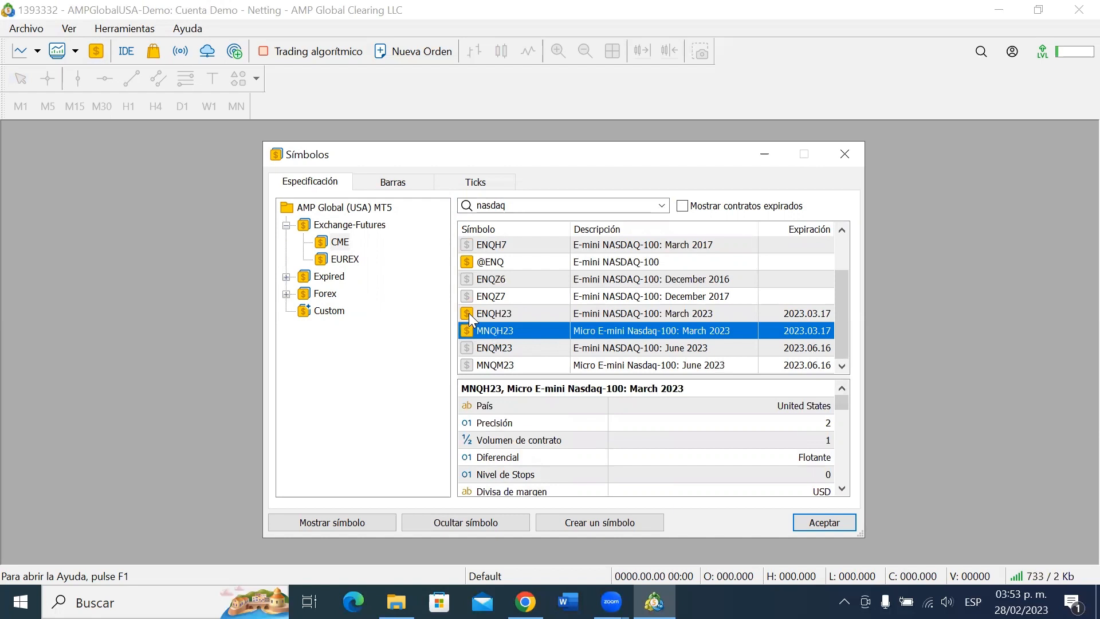
double_click(468, 313)
double_click(468, 313)
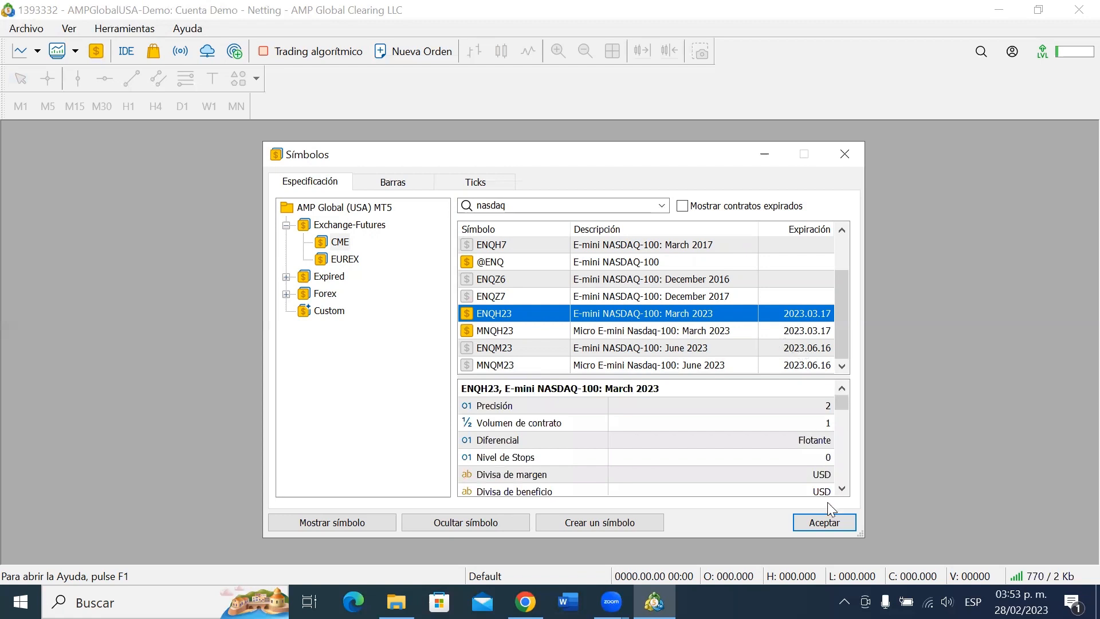
left_click(825, 521)
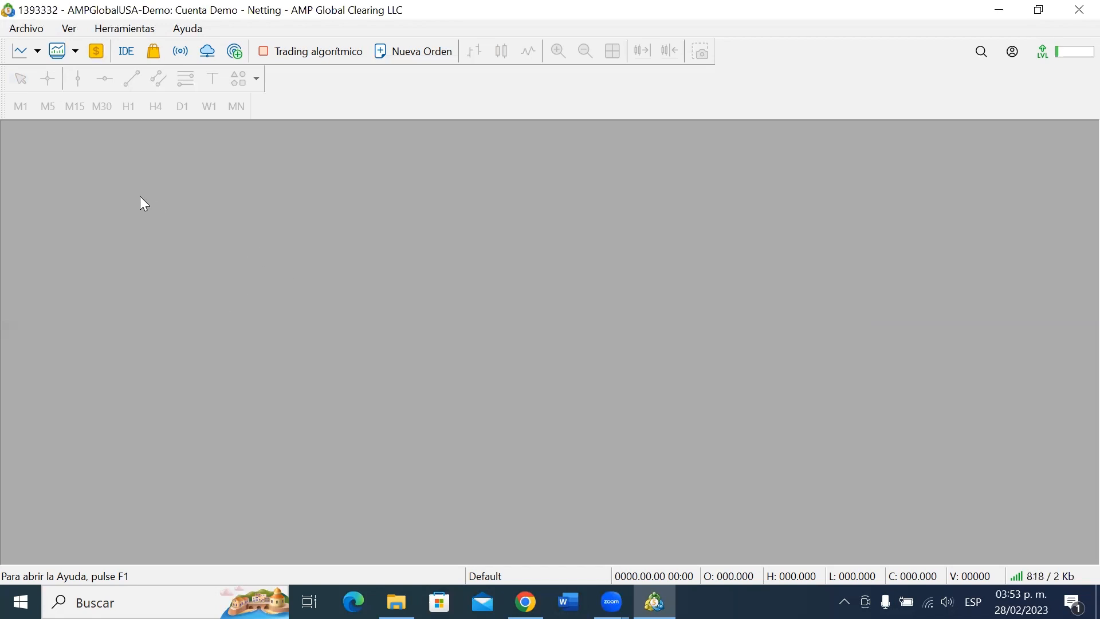
Open a new ENQH23 chart via Archivo > Nuevo gráfico > Exchange-Futures > CME, then maximize it.
left_click(27, 29)
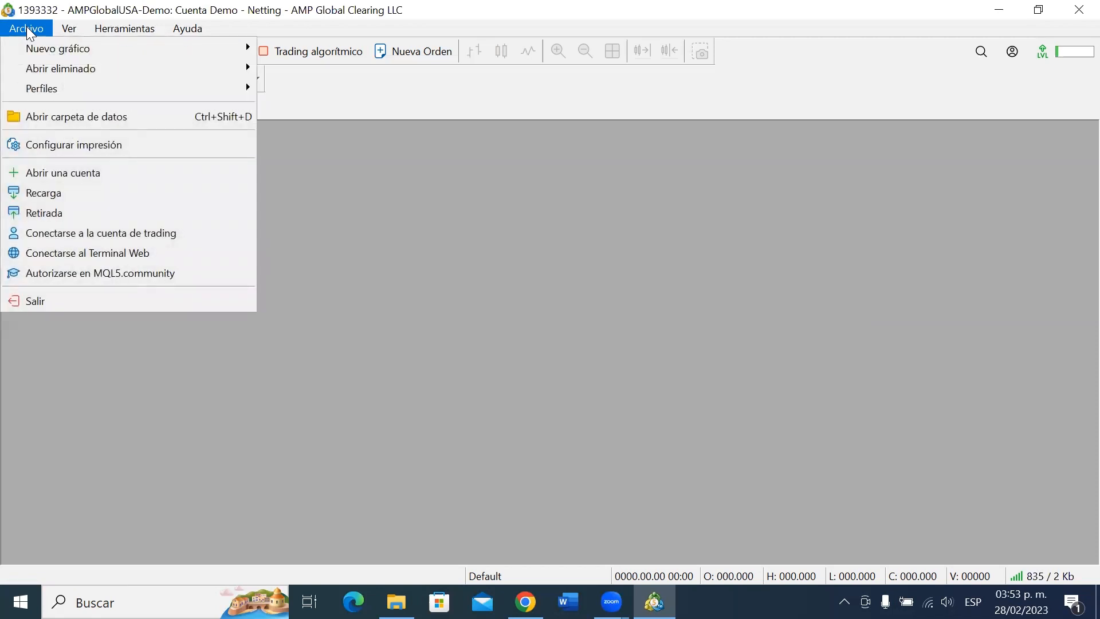
mouse_move(45, 44)
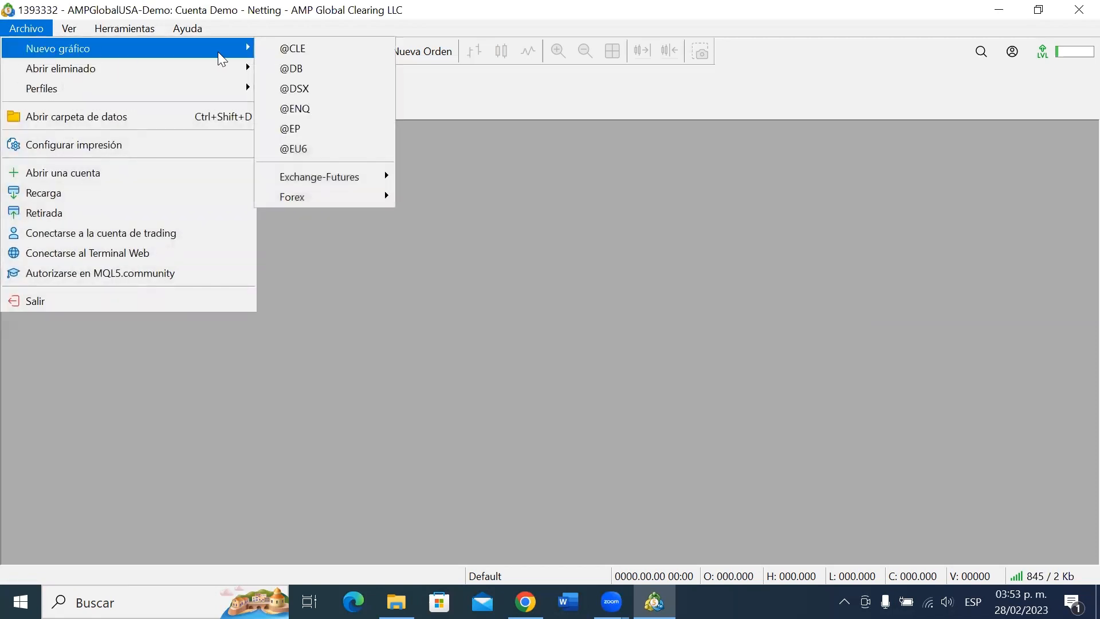
mouse_move(319, 175)
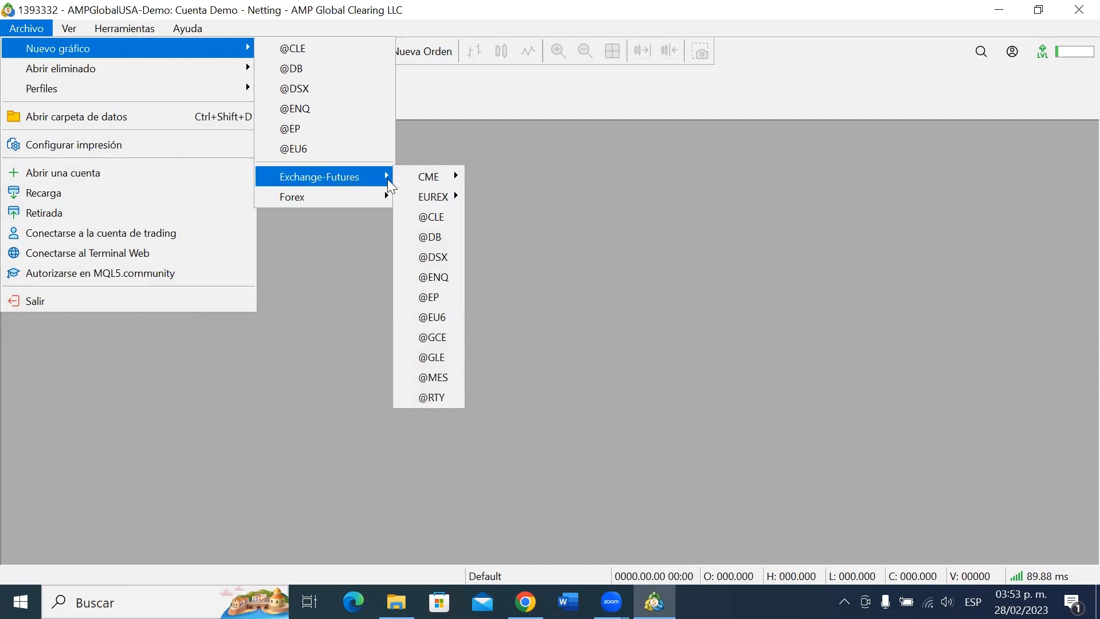
mouse_move(428, 178)
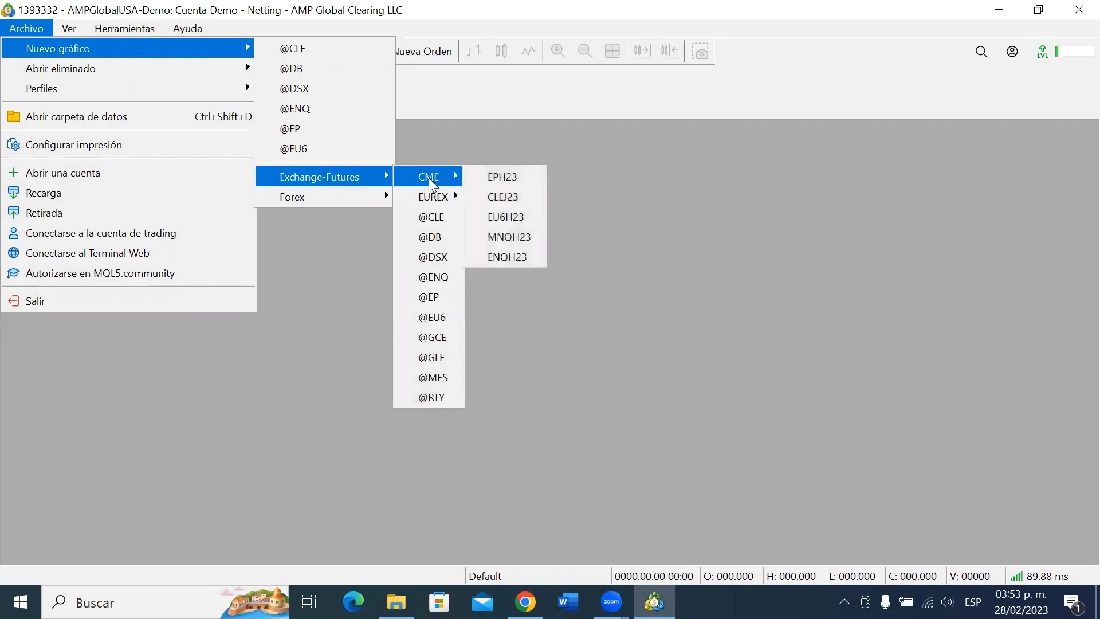
left_click(518, 258)
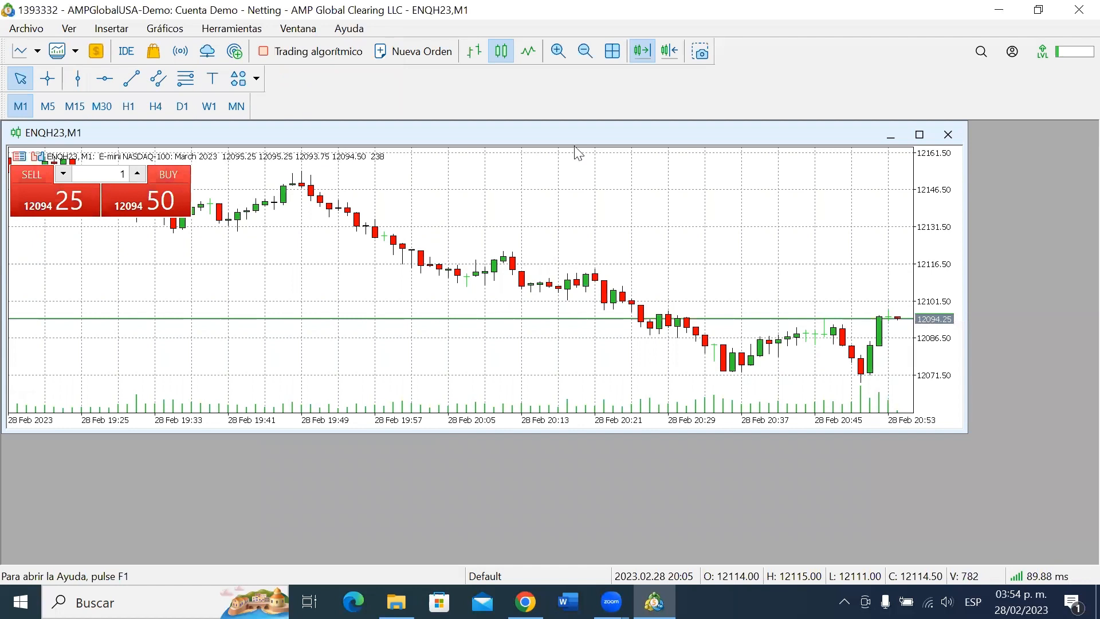
left_click(921, 139)
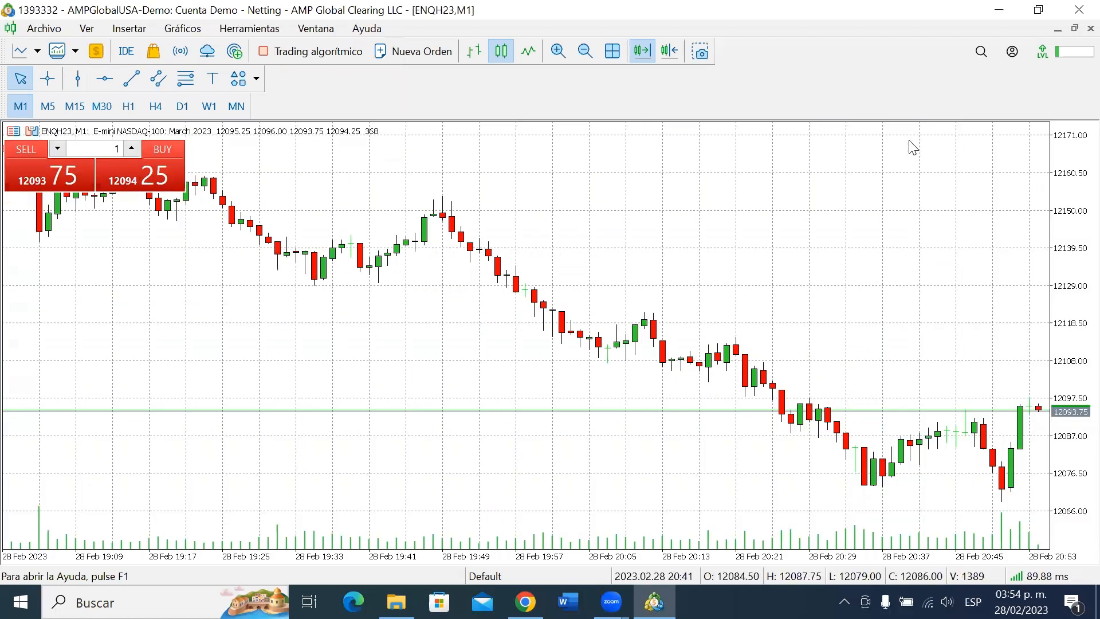